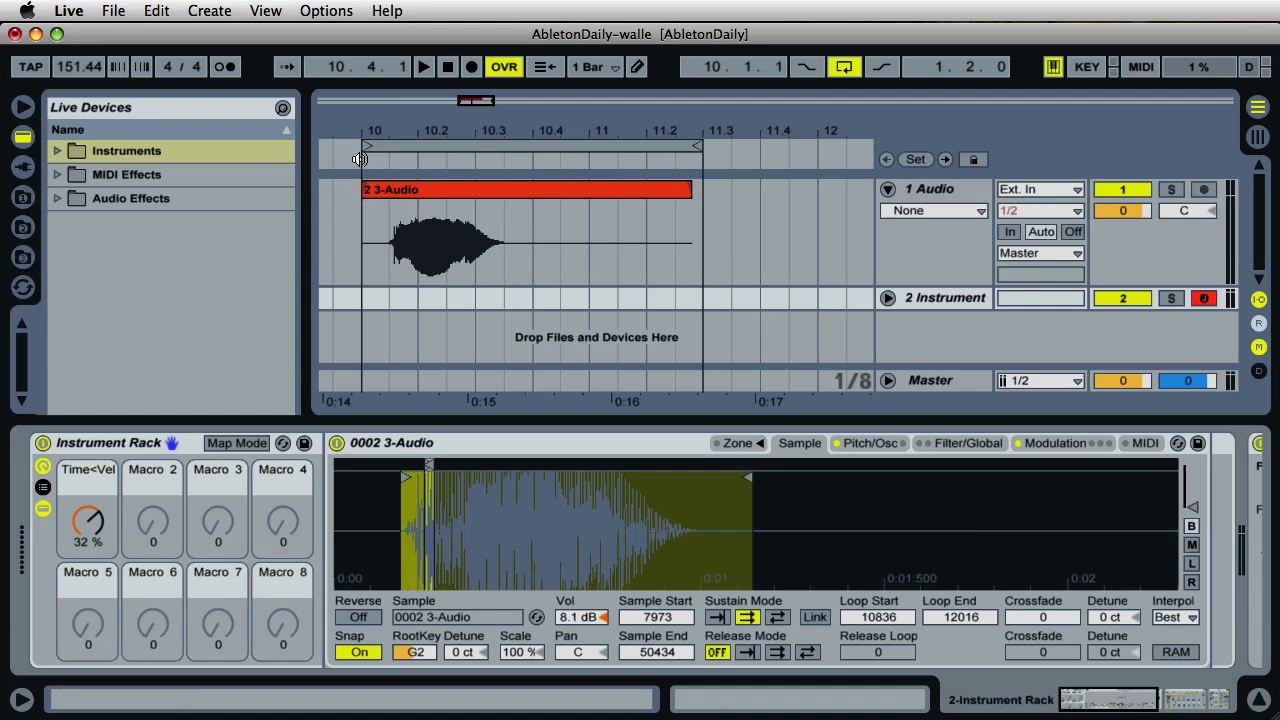
Play the 3-Audio clip on the audio track briefly and audition the sampled instrument with a note.
left_click(423, 67)
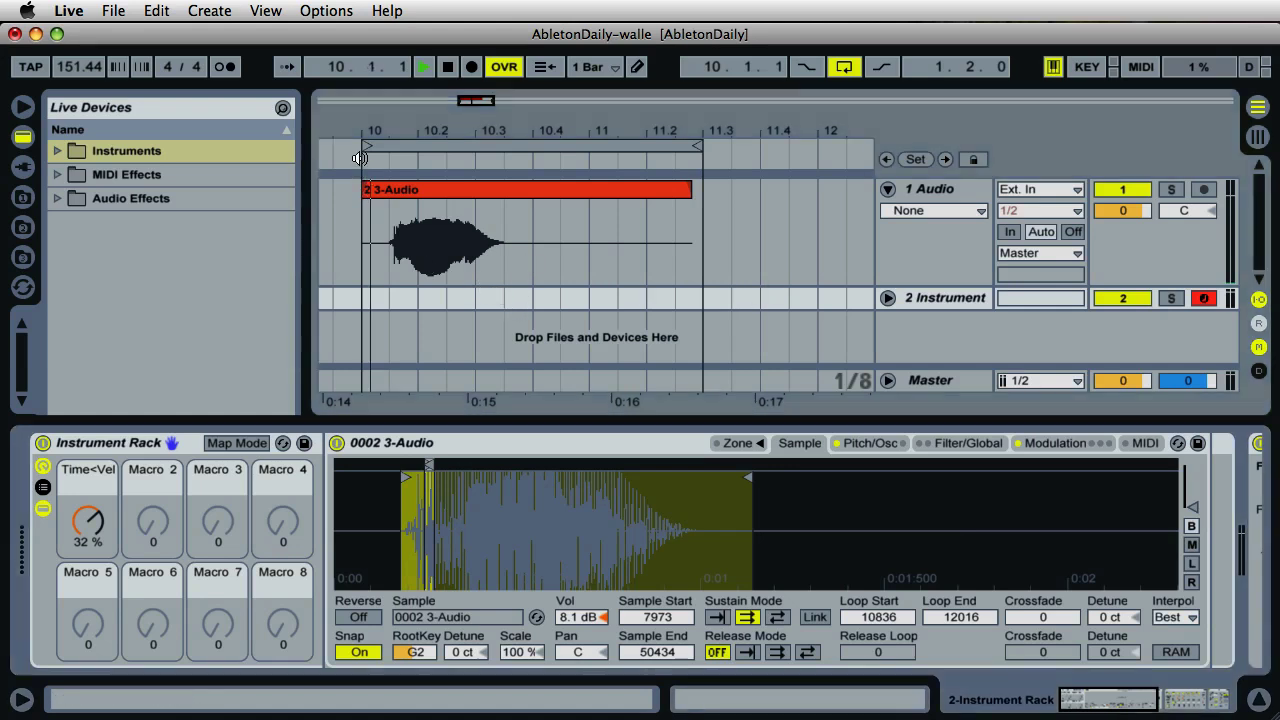
left_click(448, 72)
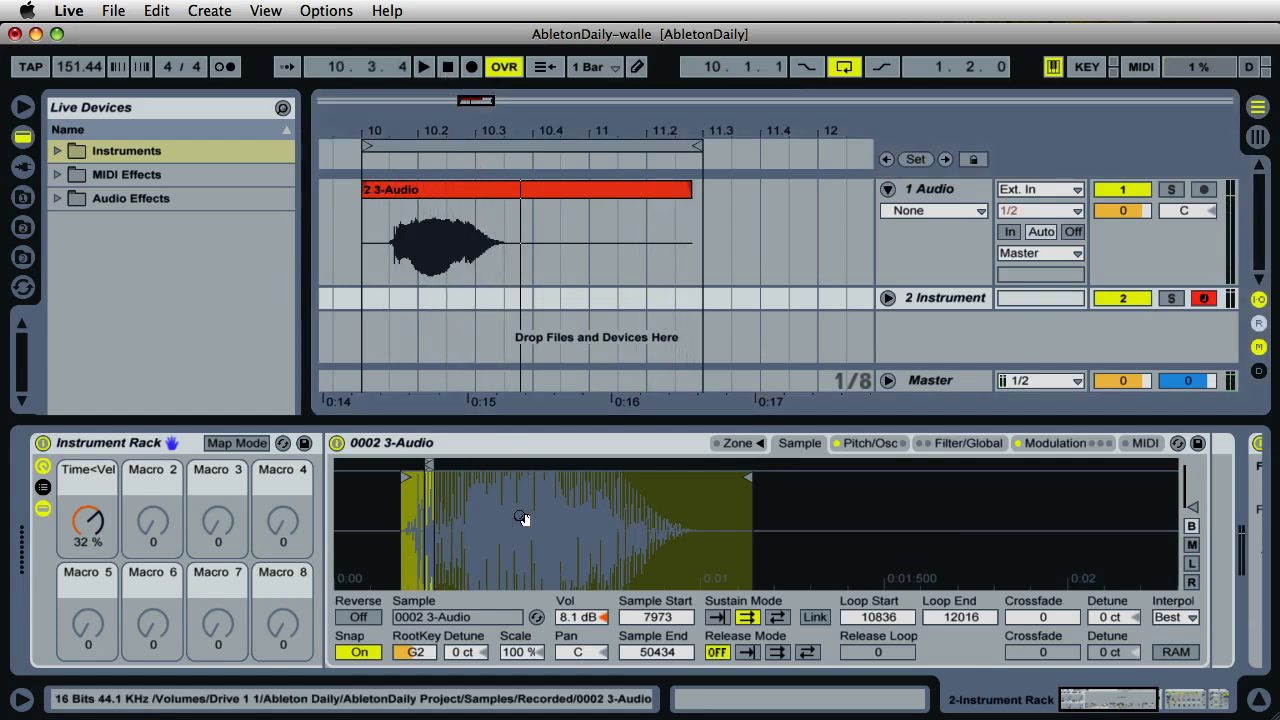
key("a")
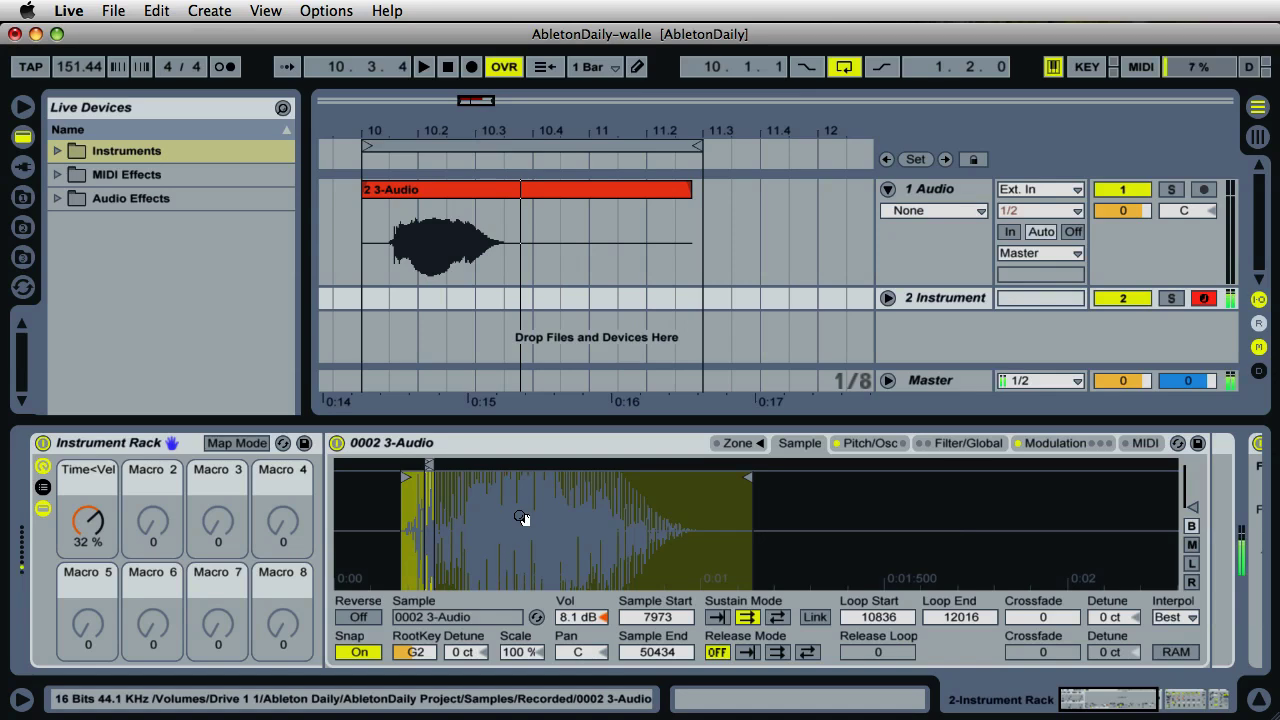
Compare the instrument's sound with the Resonators effect bypassed and active.
left_click_drag(1117, 705, 1170, 706)
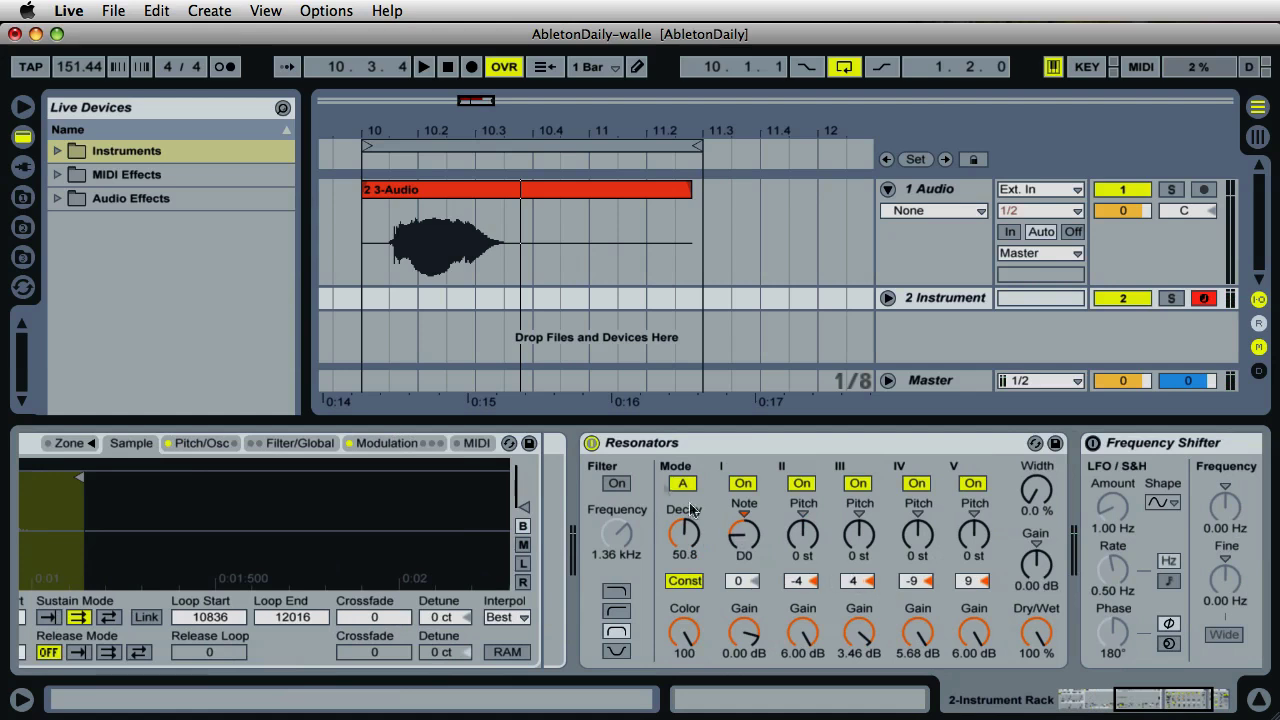
left_click(592, 443)
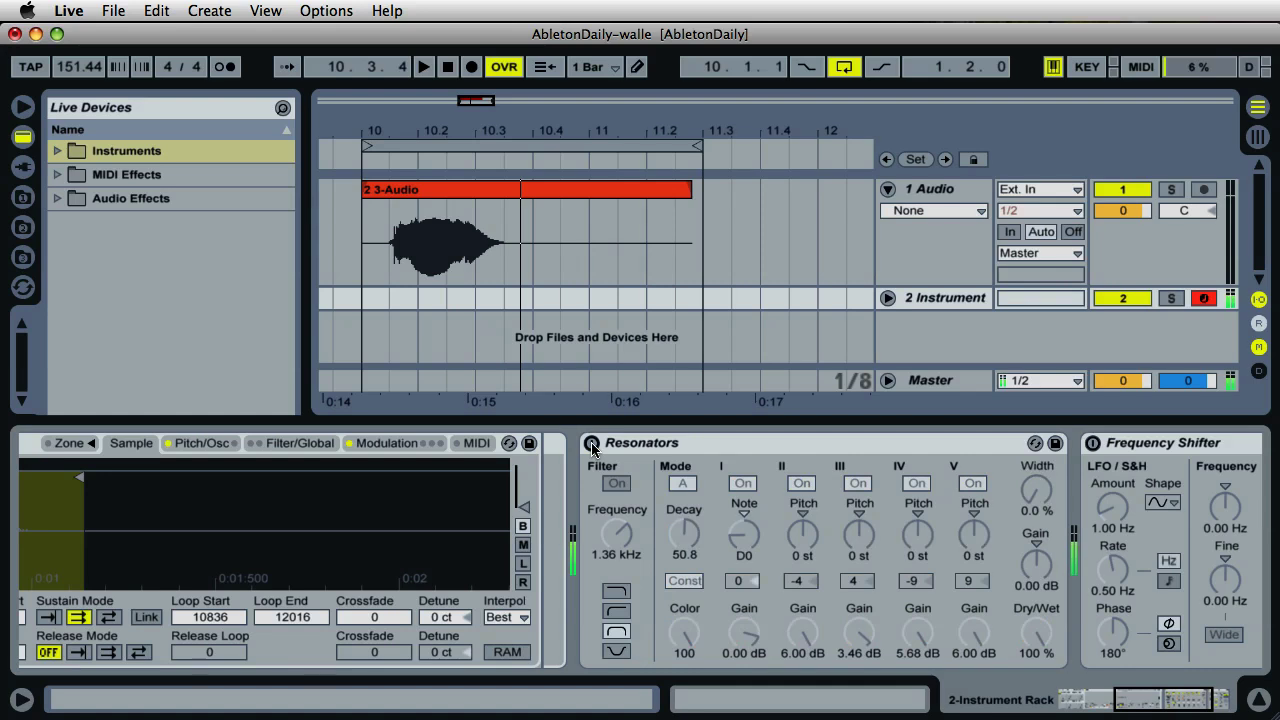
left_click(592, 444)
left_click(592, 443)
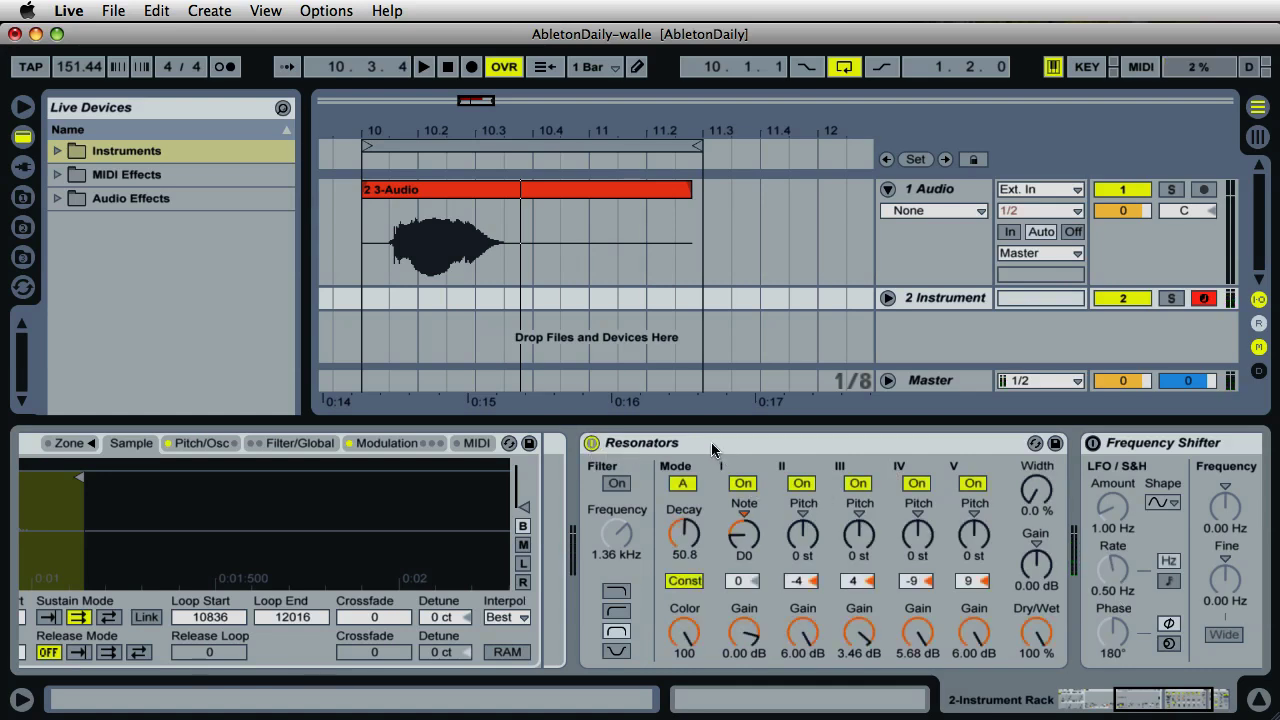
Switch on the Frequency Shifter and raise its LFO amount to about 5.55 Hz.
left_click(1093, 444)
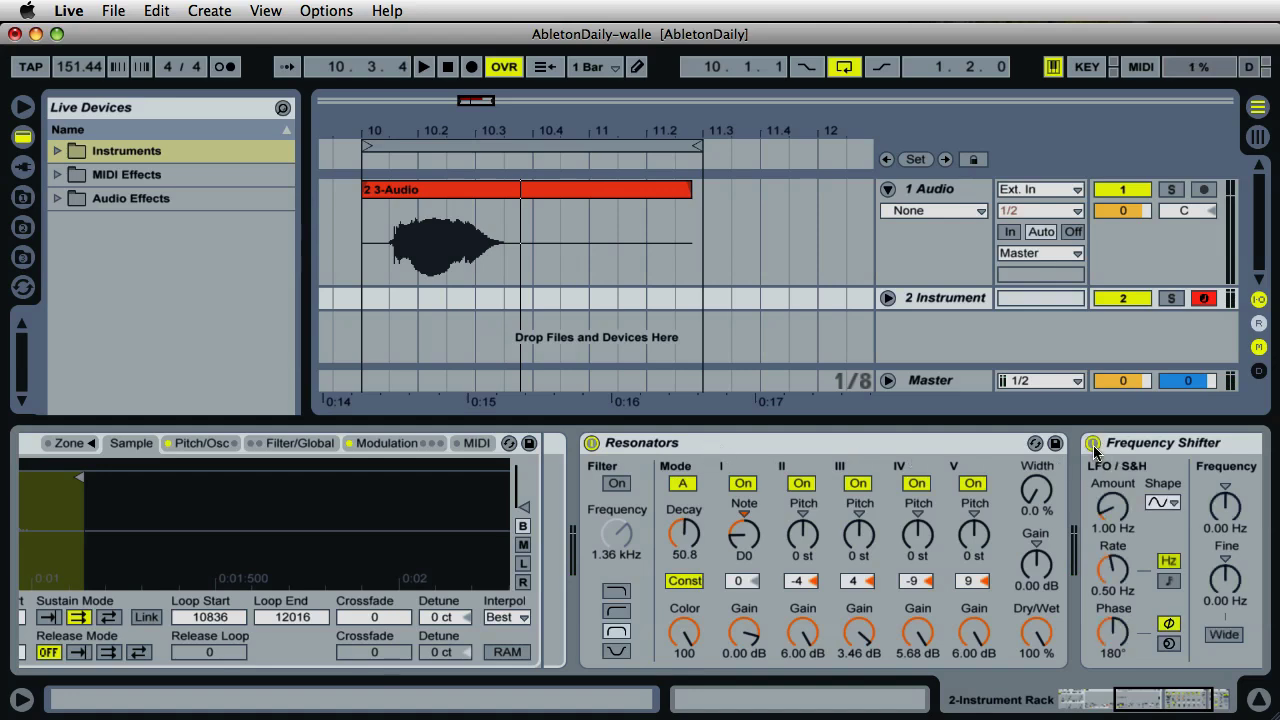
left_click(1178, 700)
left_click_drag(912, 514, 908, 519)
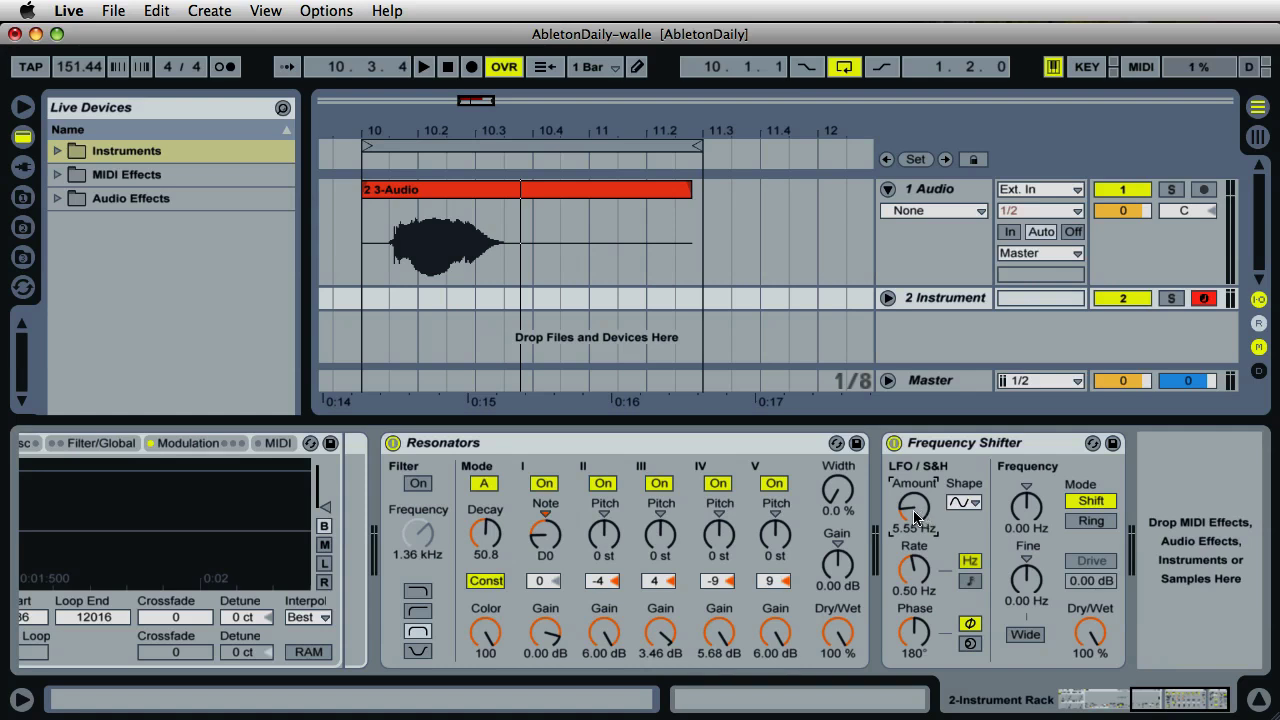
left_click_drag(914, 516, 912, 517)
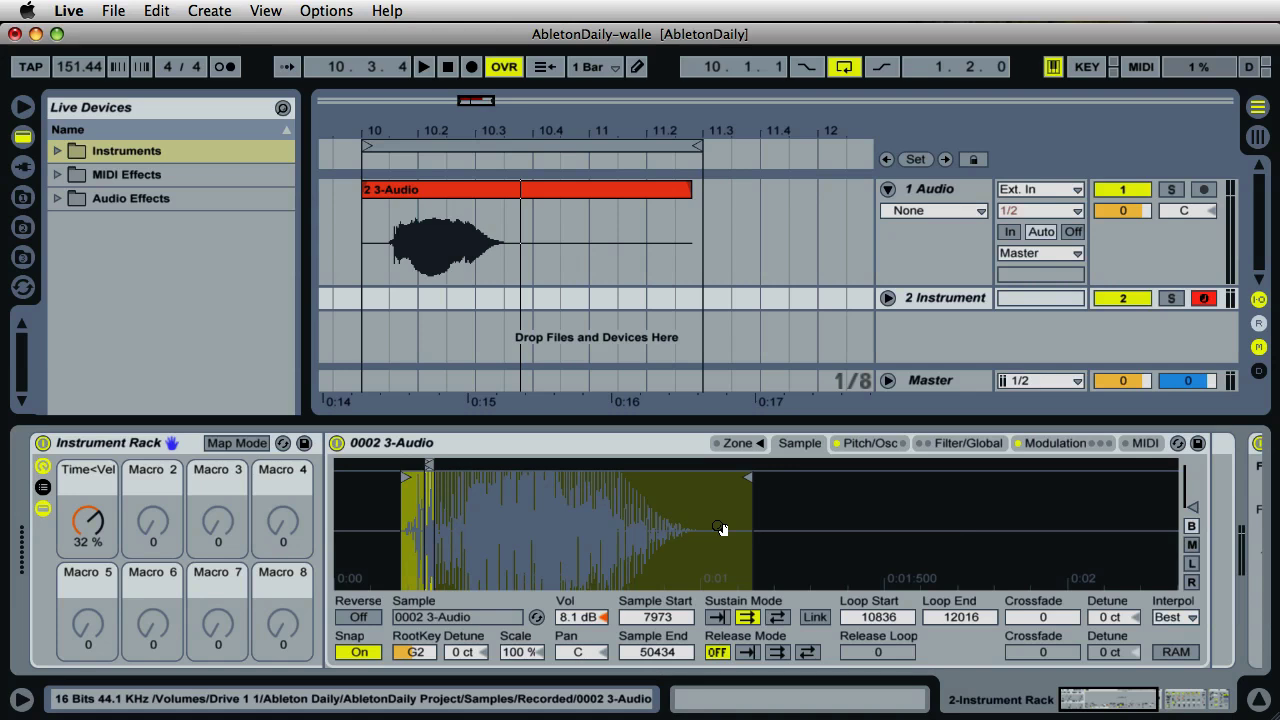
Delete the Instrument Rack from track 2.
left_click(271, 449)
key("Delete")
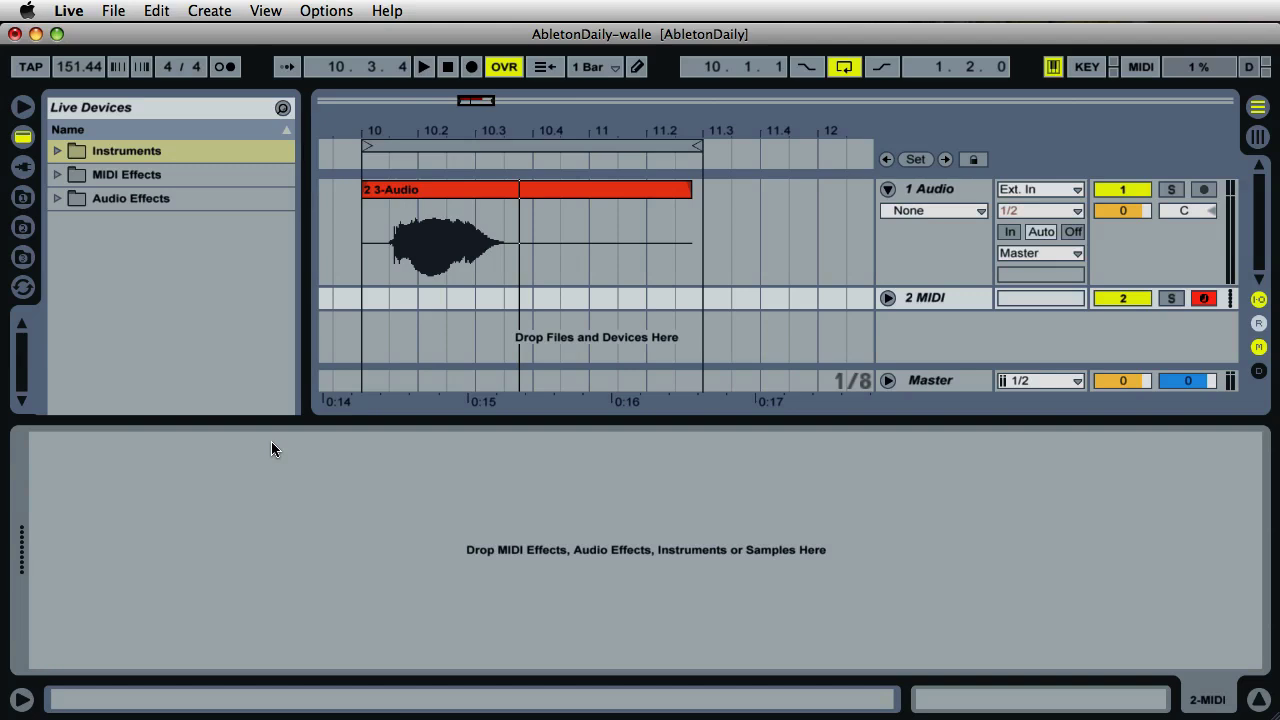
left_click(887, 298)
left_click(889, 266)
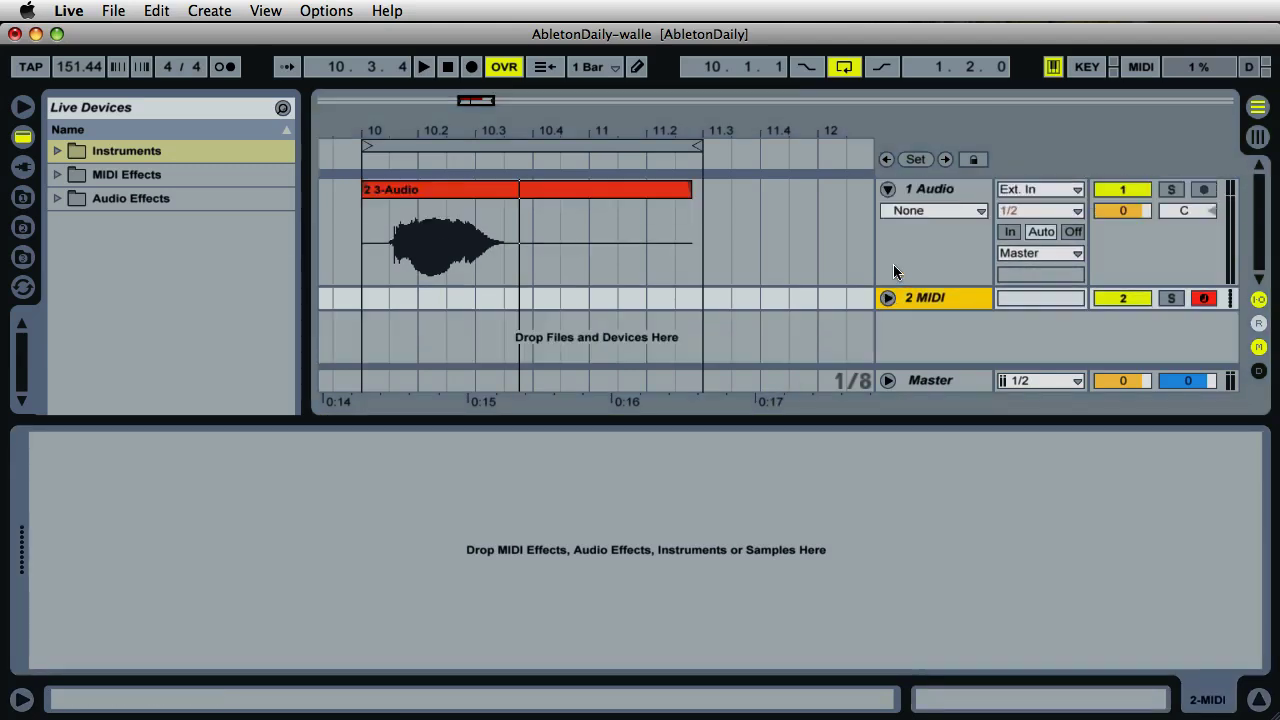
right_click(915, 324)
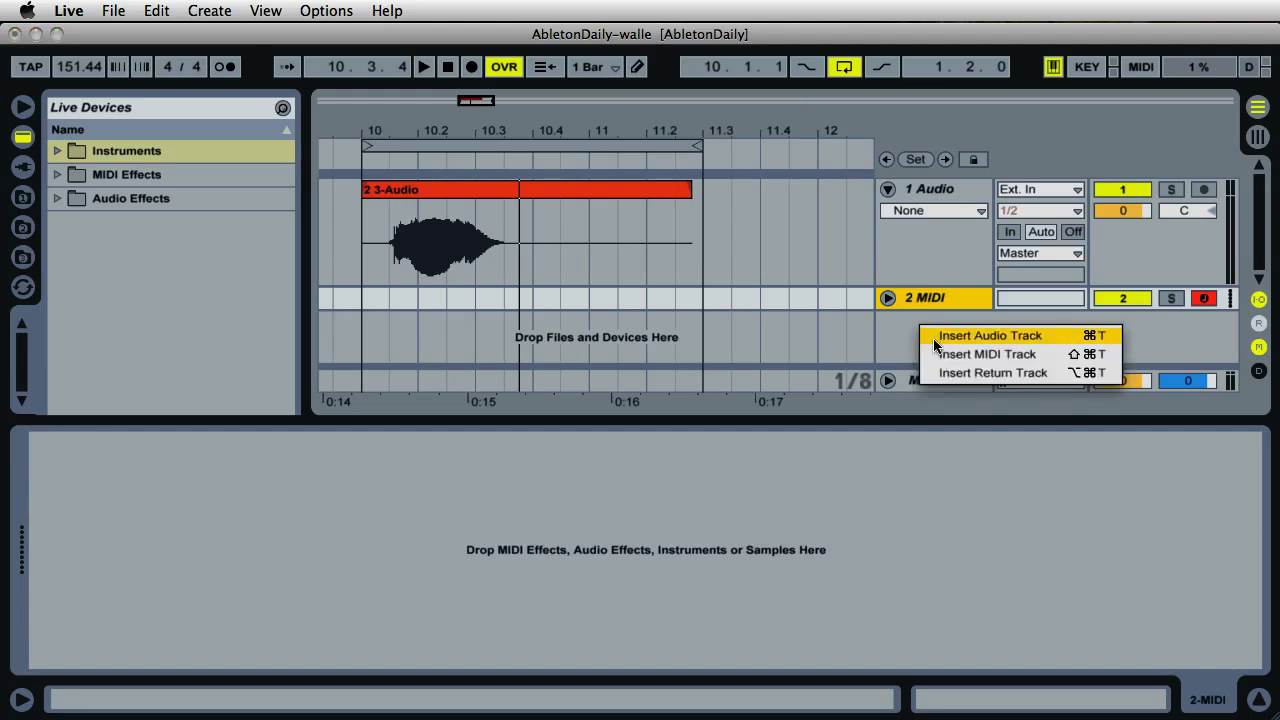
left_click(910, 343)
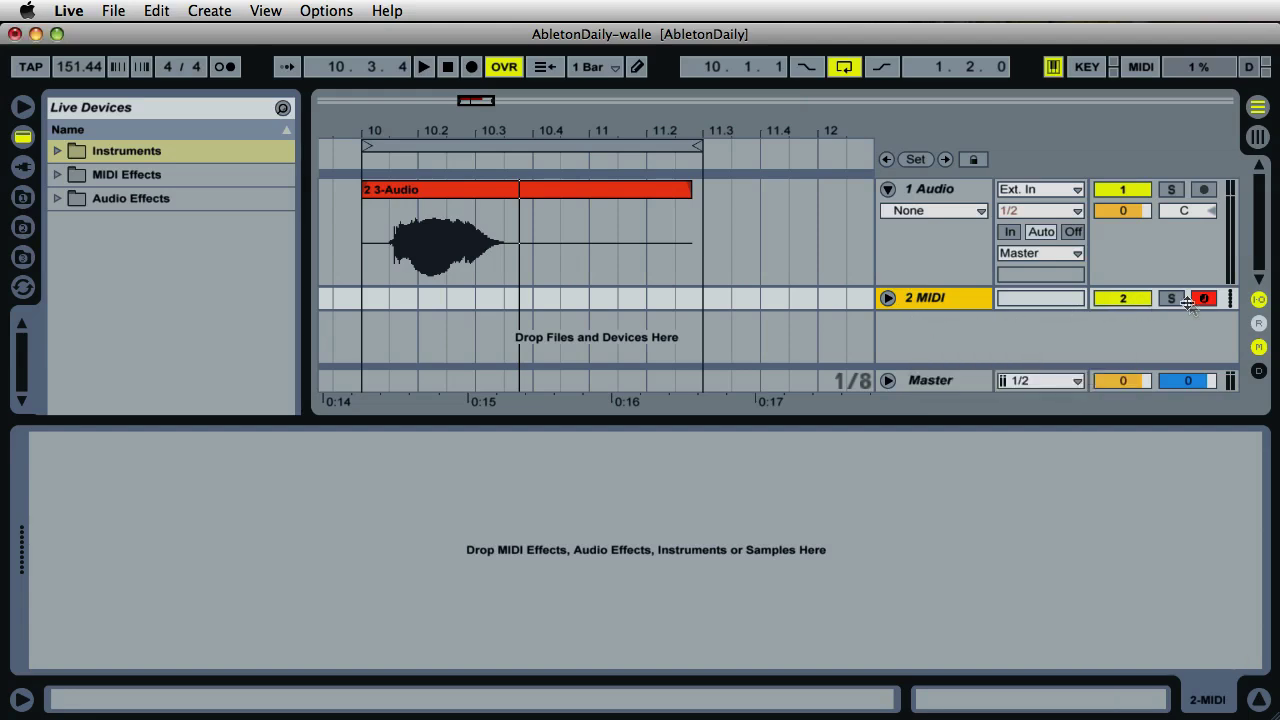
Load a Sampler onto the empty MIDI track and put the 3-Audio clip into it as its sample.
left_click(57, 150)
left_click(100, 341)
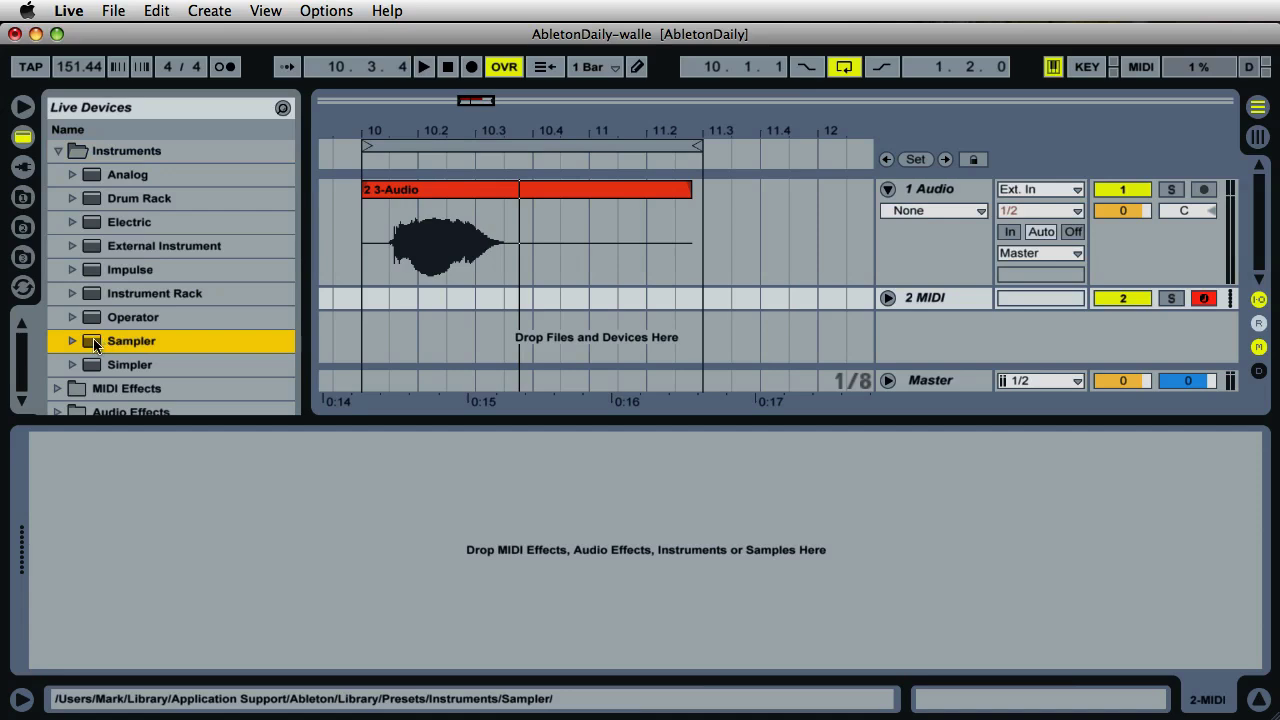
left_click_drag(100, 341, 350, 486)
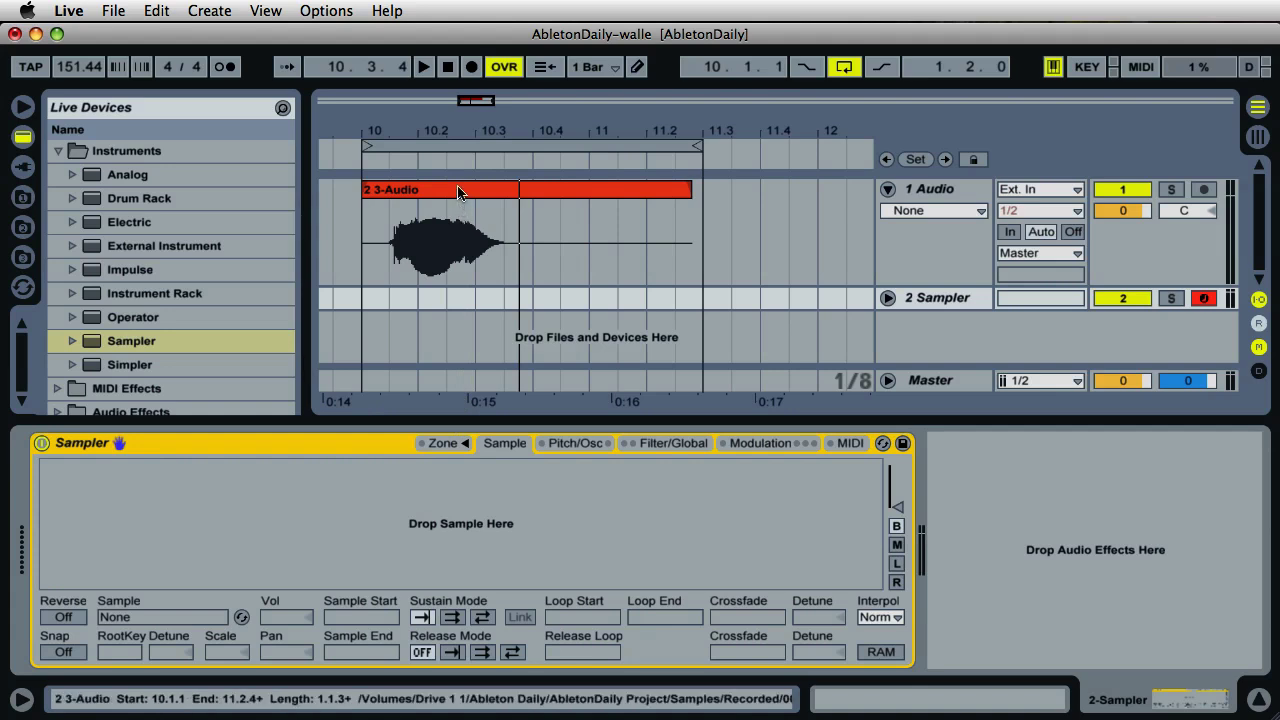
left_click_drag(458, 192, 377, 497)
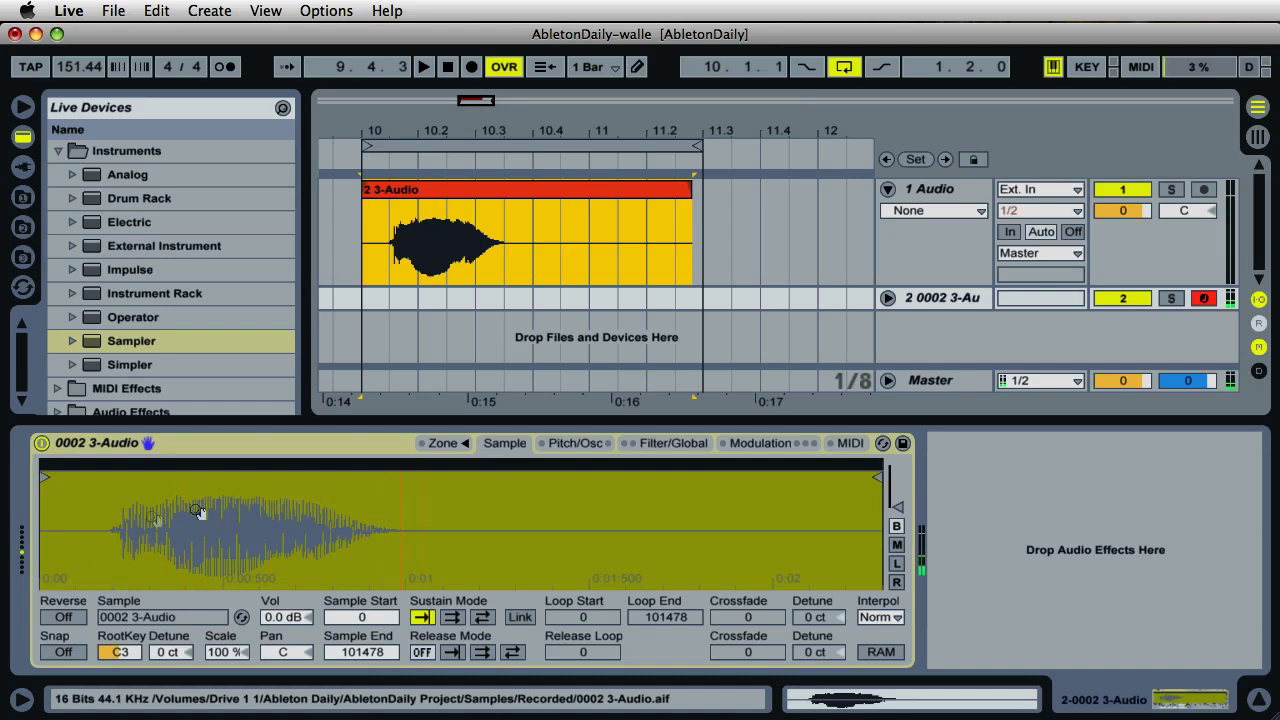
Set the sample's volume to 8.1 dB and trim it to a sample start of 8269 and sample end of 48709.
left_click_drag(278, 622, 278, 622)
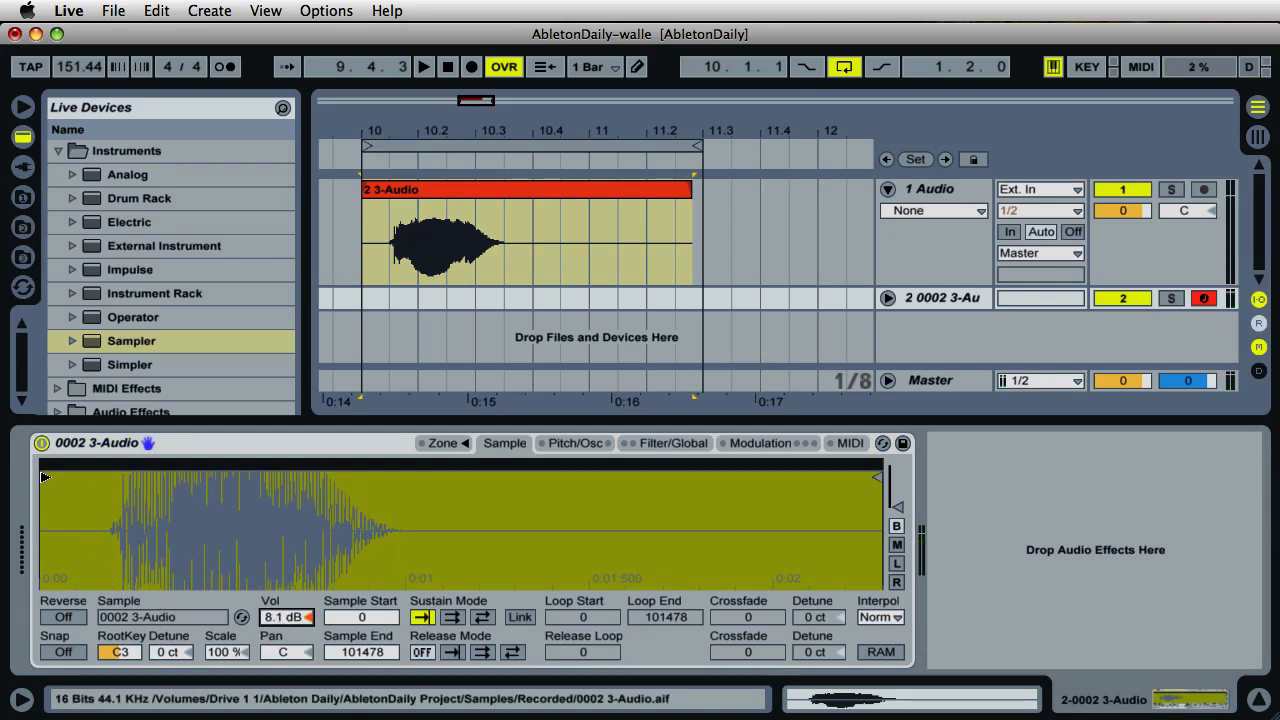
left_click_drag(45, 477, 110, 477)
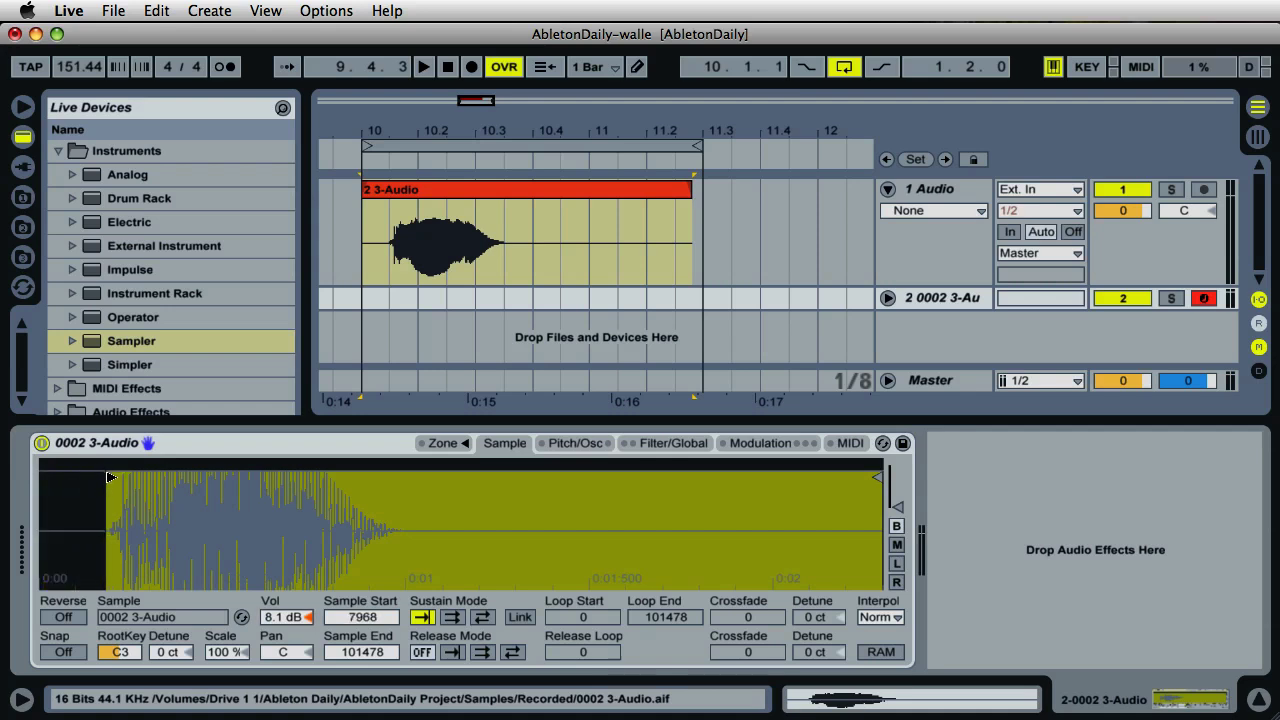
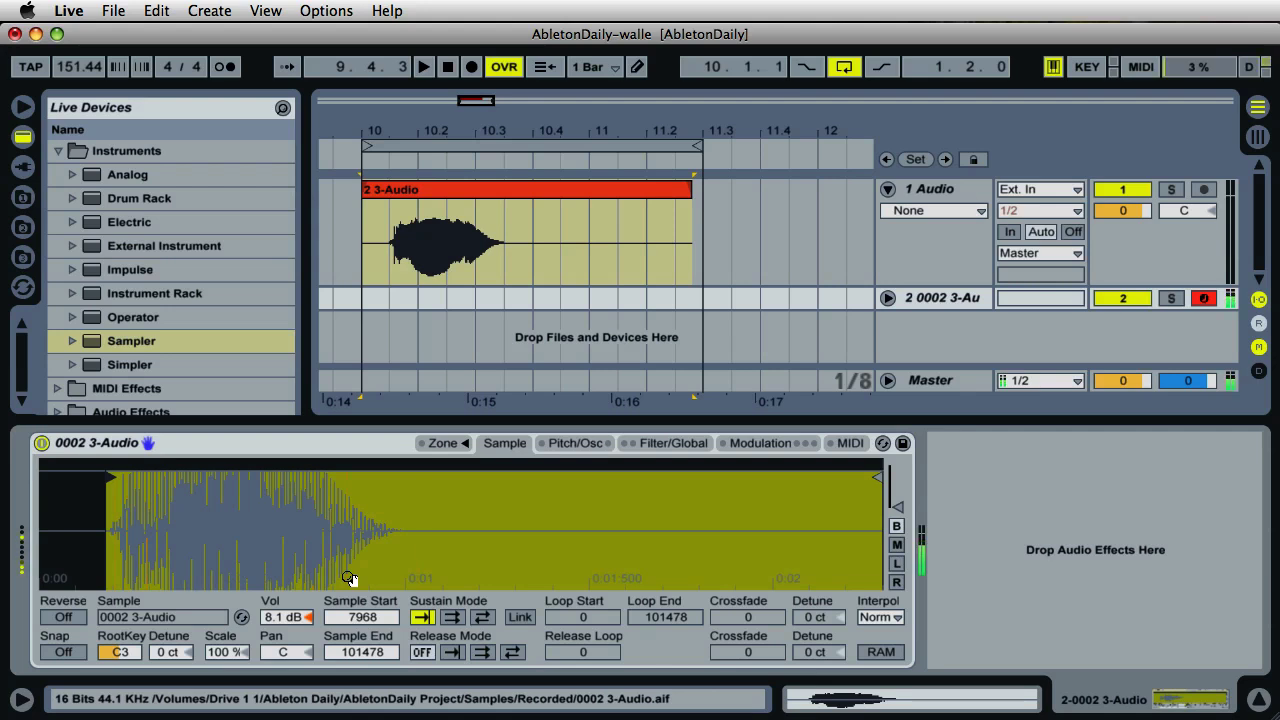
mouse_move(108, 472)
left_mouse_down()
mouse_move(56, 476)
mouse_move(110, 480)
left_mouse_up()
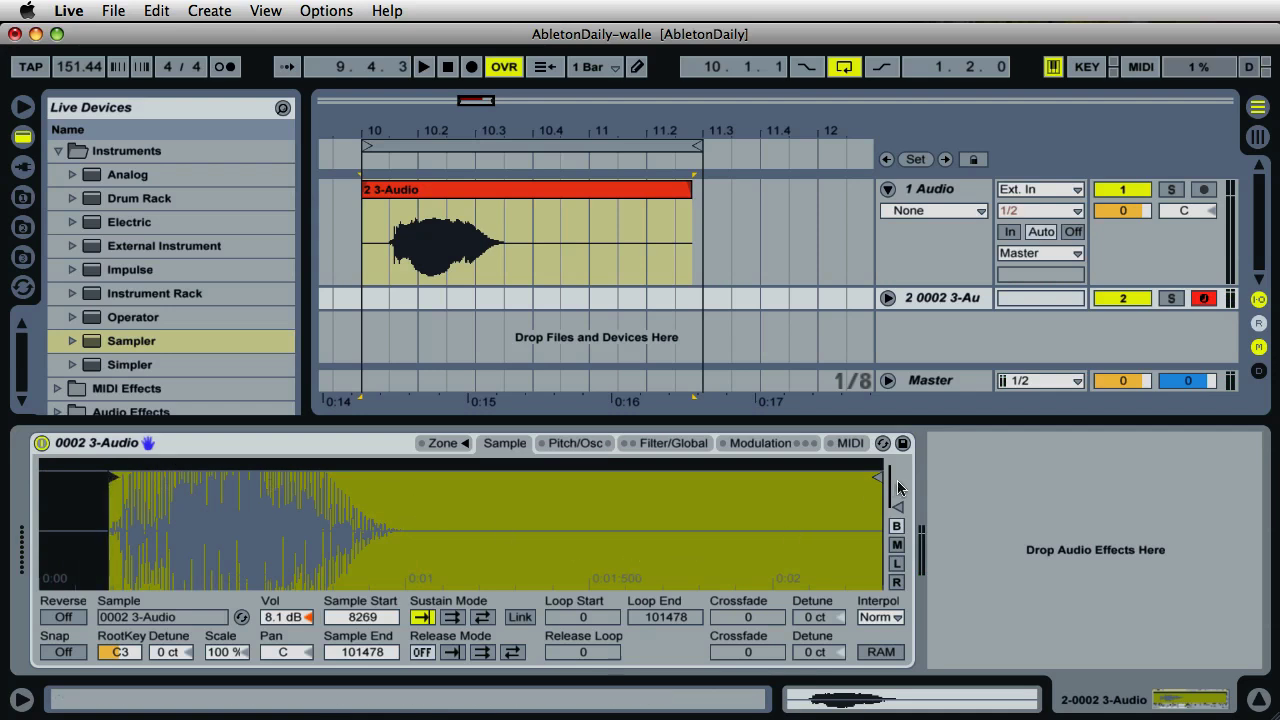
mouse_move(880, 477)
left_mouse_down()
mouse_move(414, 492)
mouse_move(435, 493)
left_mouse_up()
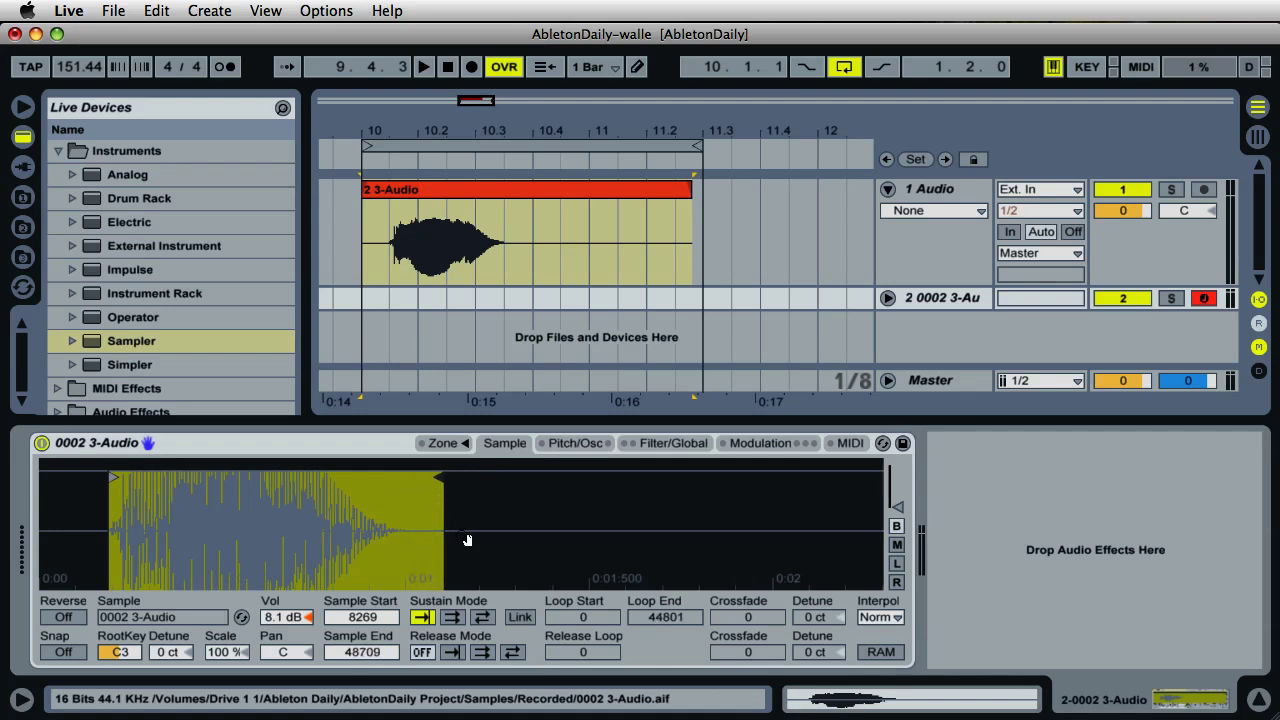
Enable forward looping for the sustain mode and place a short loop from about 10699 to 13424 near the sample's beginning.
left_click(453, 617)
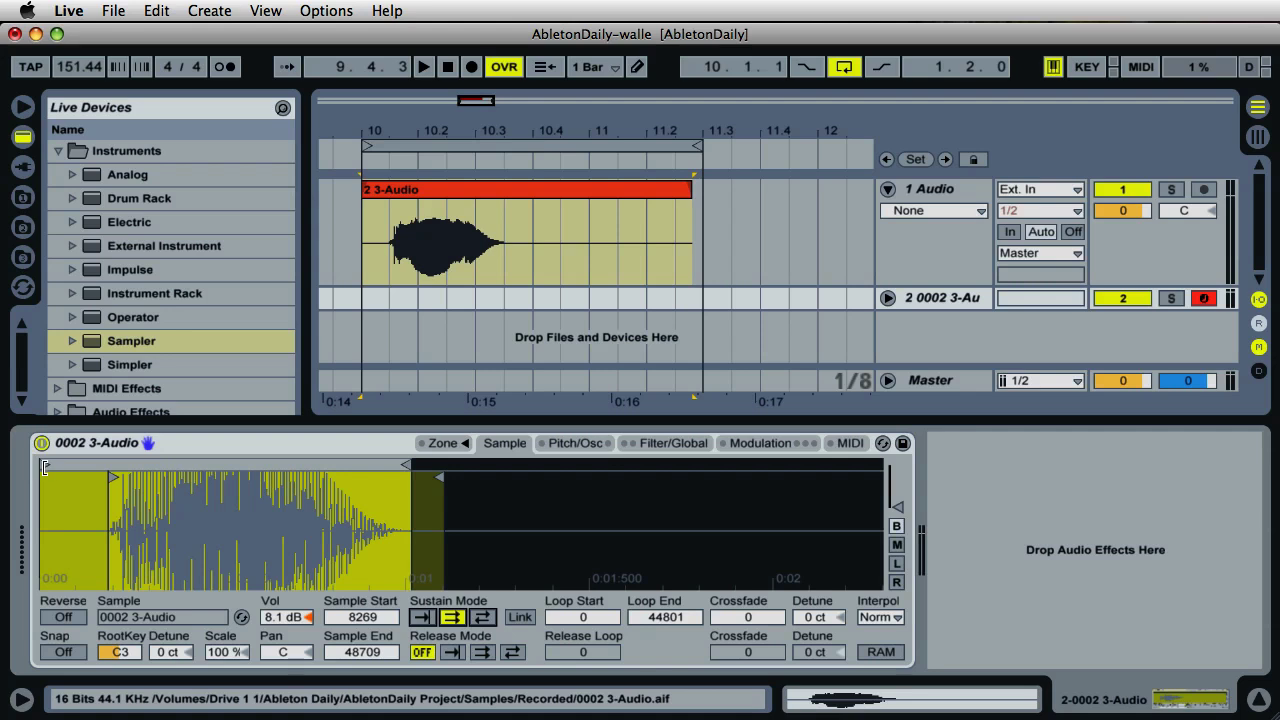
left_click_drag(44, 467, 148, 467)
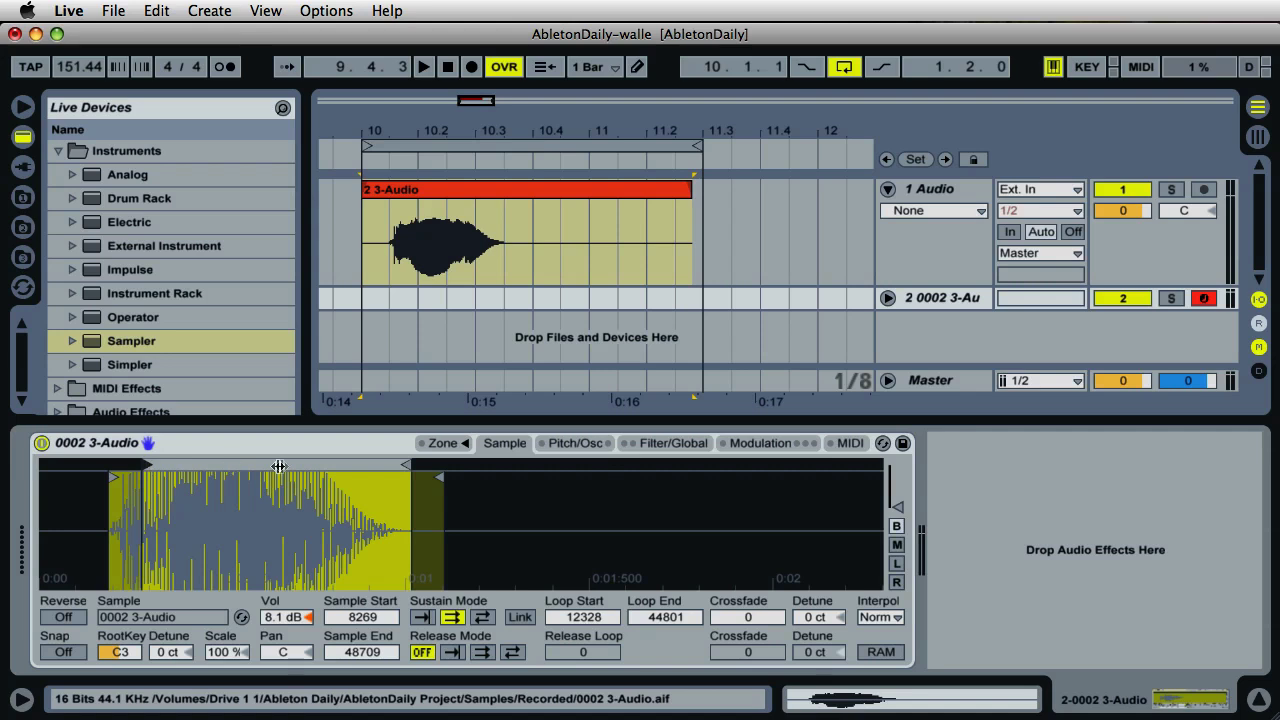
mouse_move(406, 465)
left_mouse_down()
mouse_move(143, 471)
mouse_move(335, 468)
mouse_move(469, 444)
left_mouse_up()
scroll(158, 485, "up", 2)
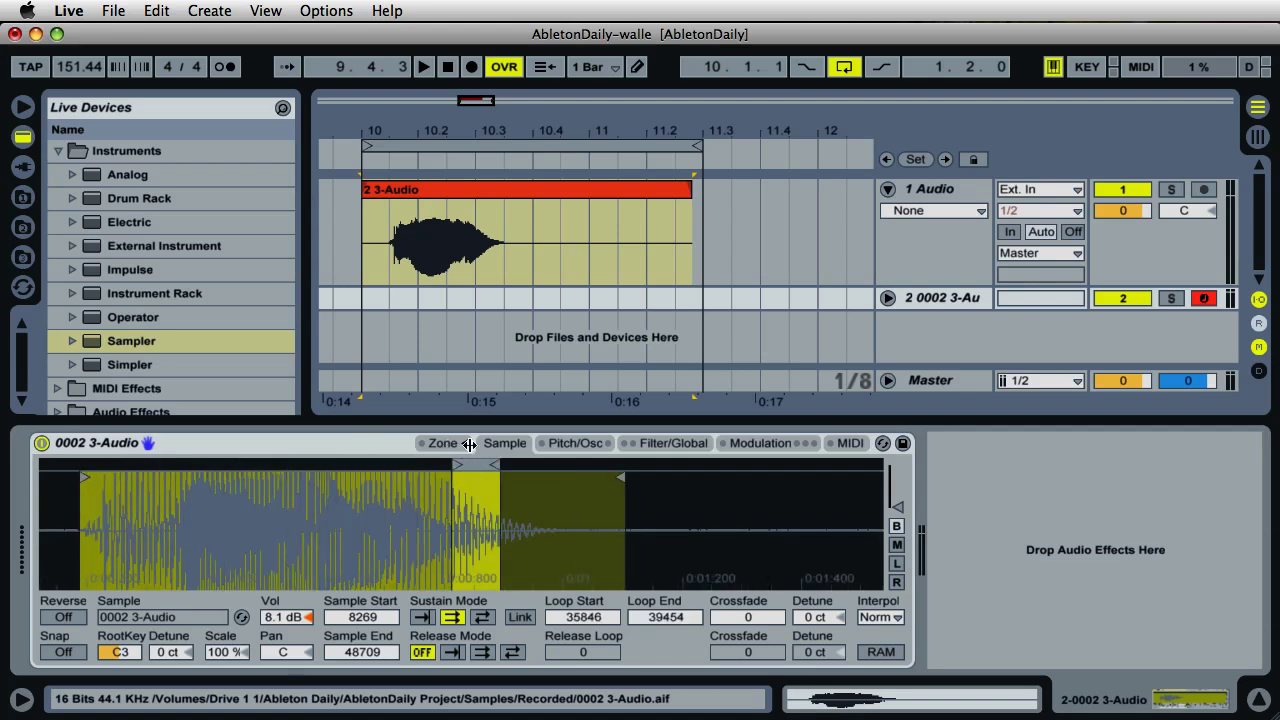
key("super+z")
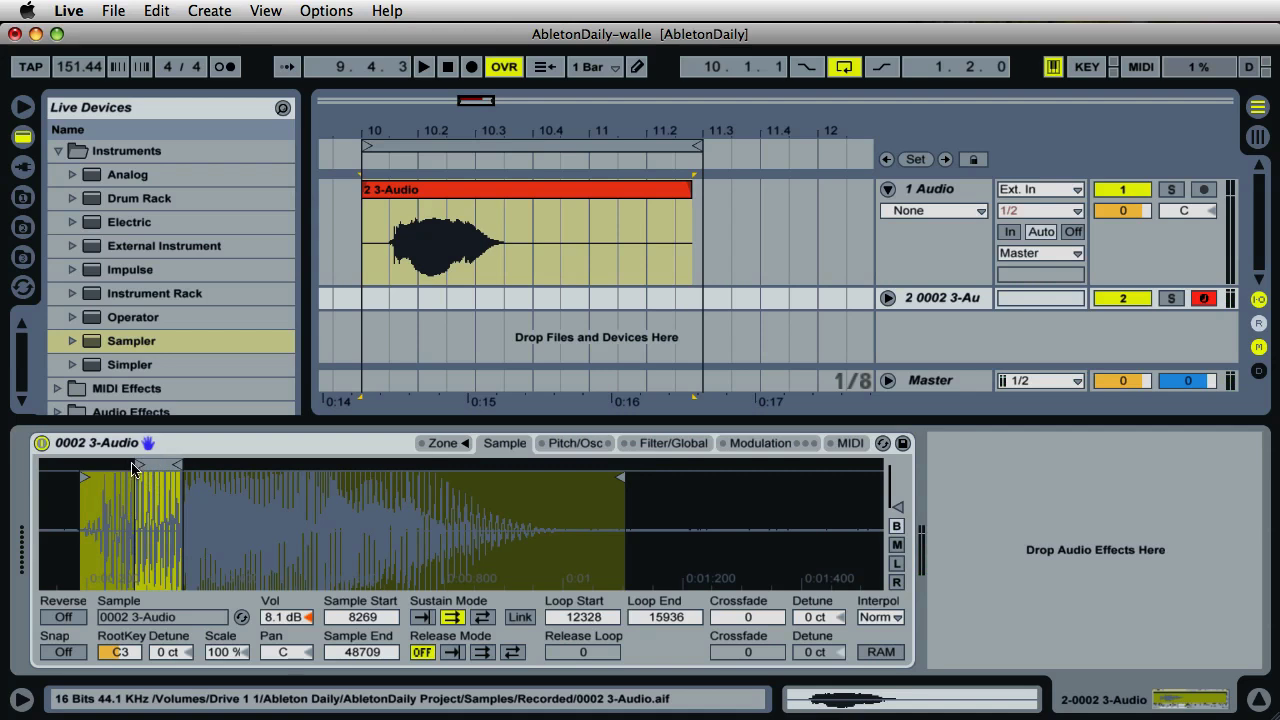
mouse_move(138, 466)
left_mouse_down()
mouse_move(120, 466)
mouse_move(123, 477)
left_mouse_up()
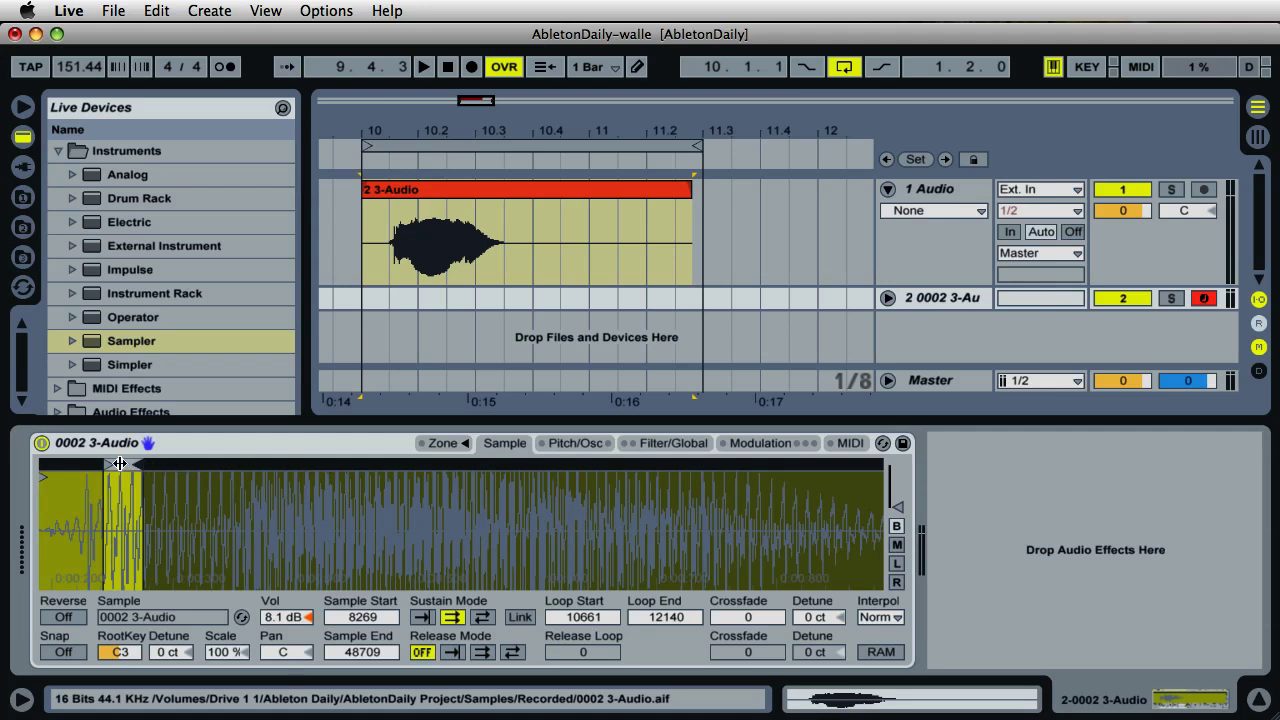
left_click_drag(120, 464, 154, 468)
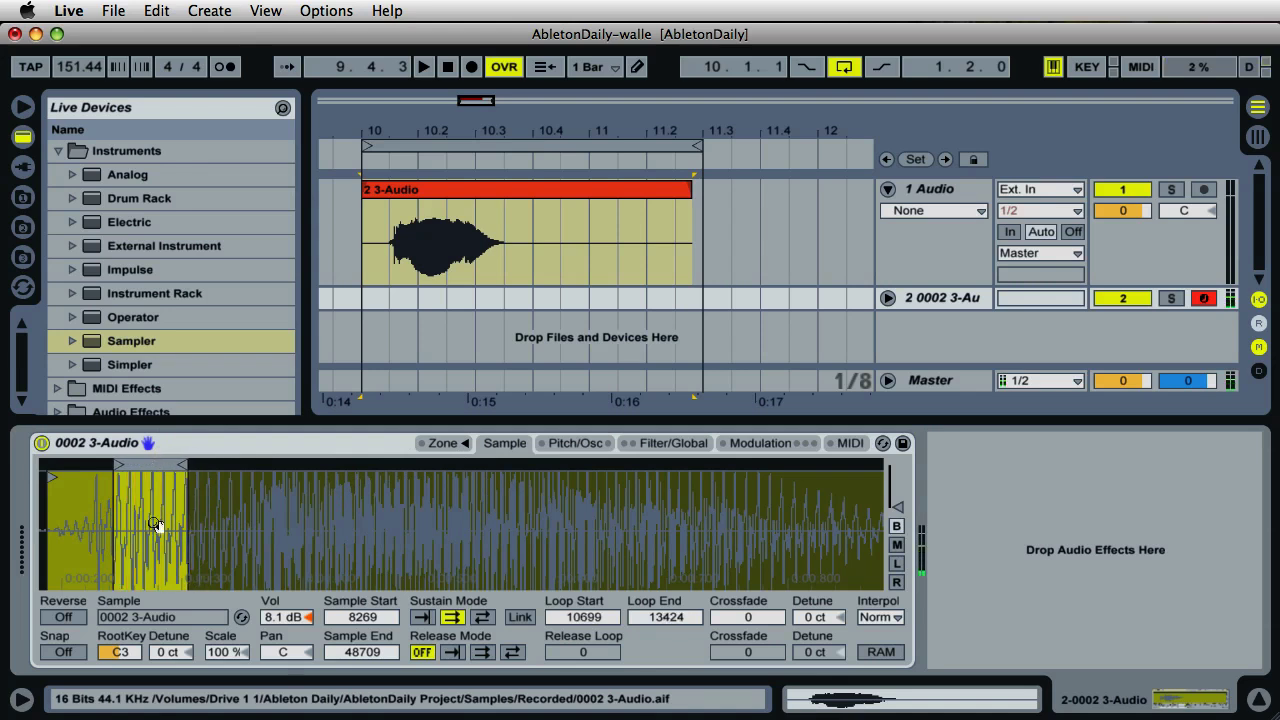
Turn on Snap and adjust the sustain loop to start at 10836 and end at 12832.
left_click(62, 652)
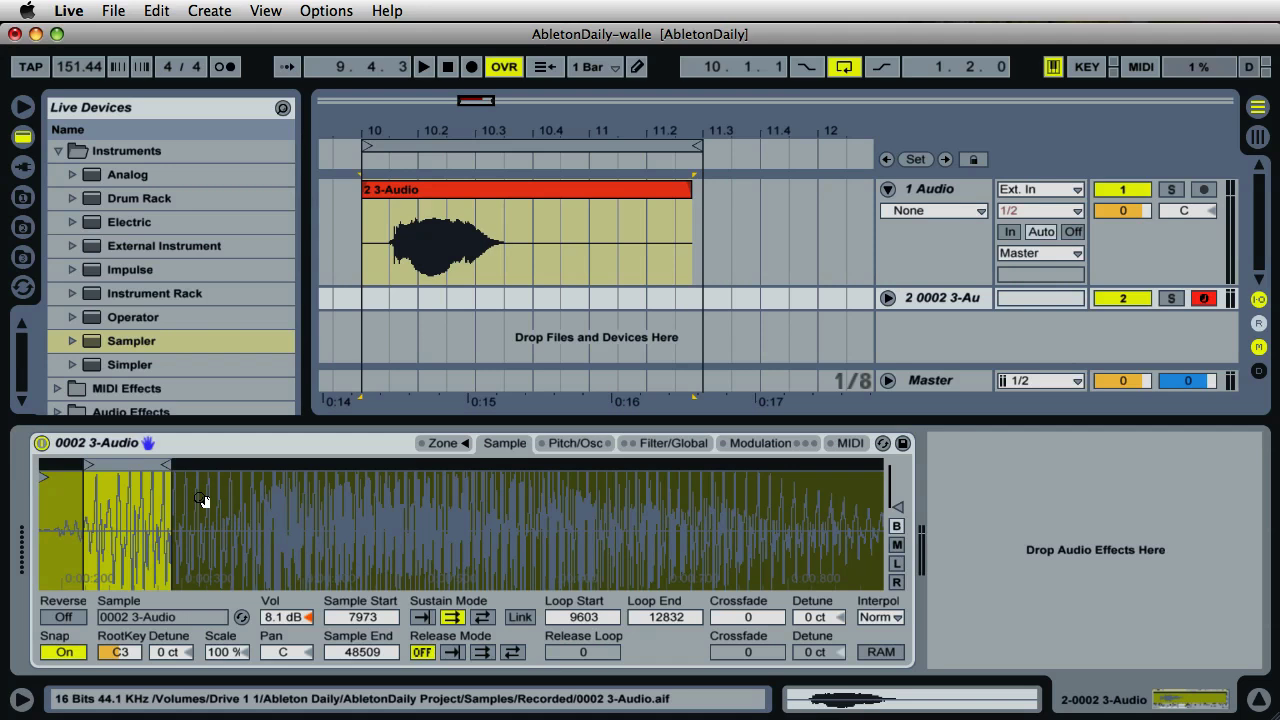
mouse_move(130, 465)
left_mouse_down()
mouse_move(580, 465)
mouse_move(140, 465)
left_mouse_up()
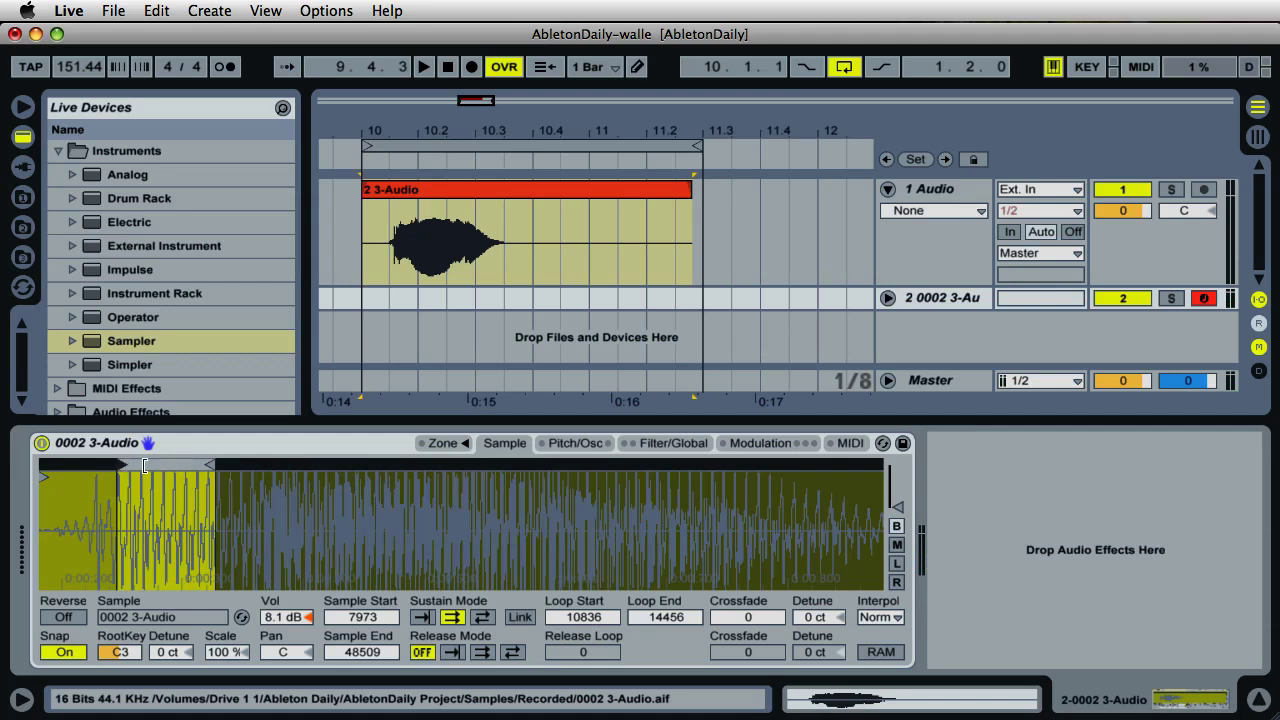
left_click_drag(209, 465, 154, 465)
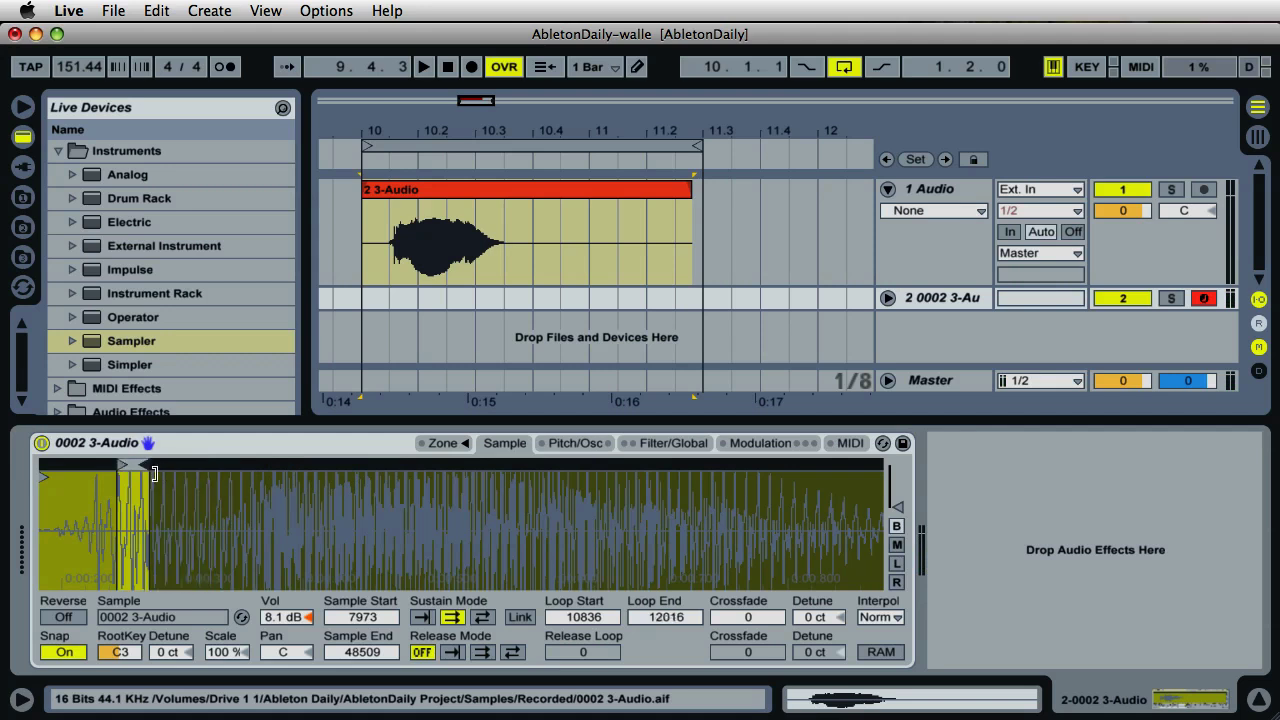
left_click_drag(136, 465, 178, 476)
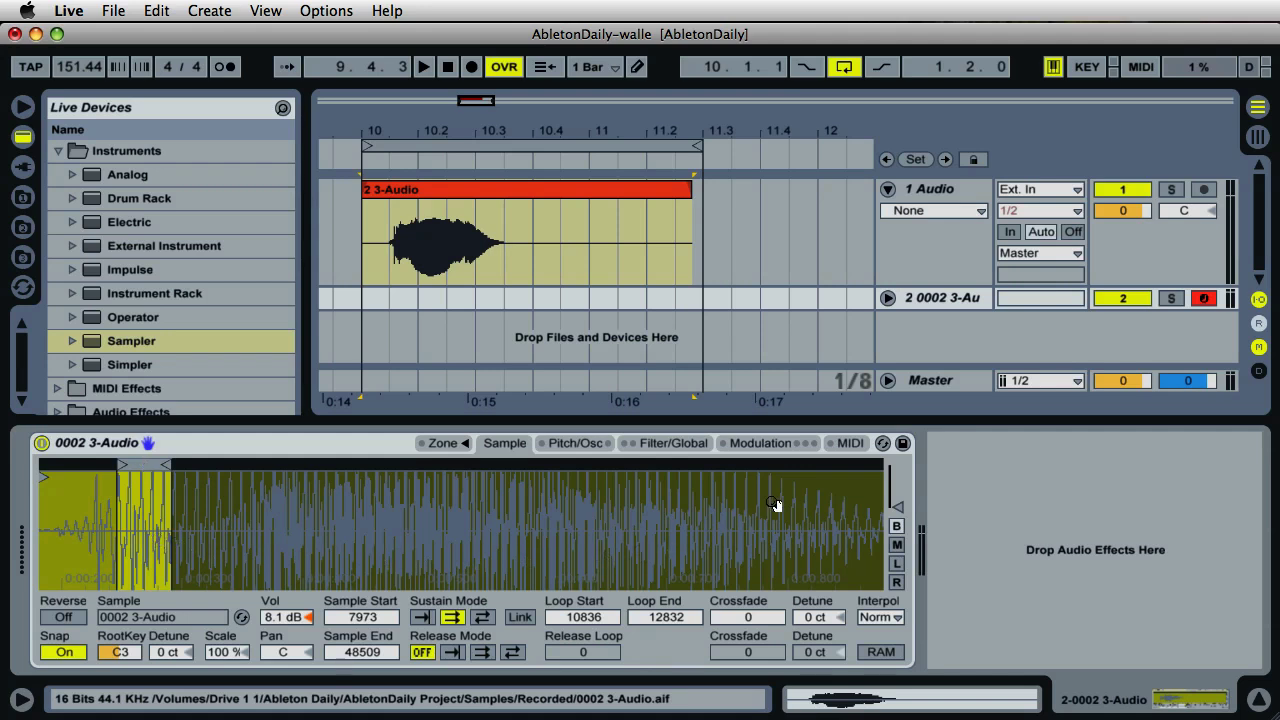
Enable the Sampler's auxiliary modulation envelope and assign its destination A to Loop Start.
left_click(779, 443)
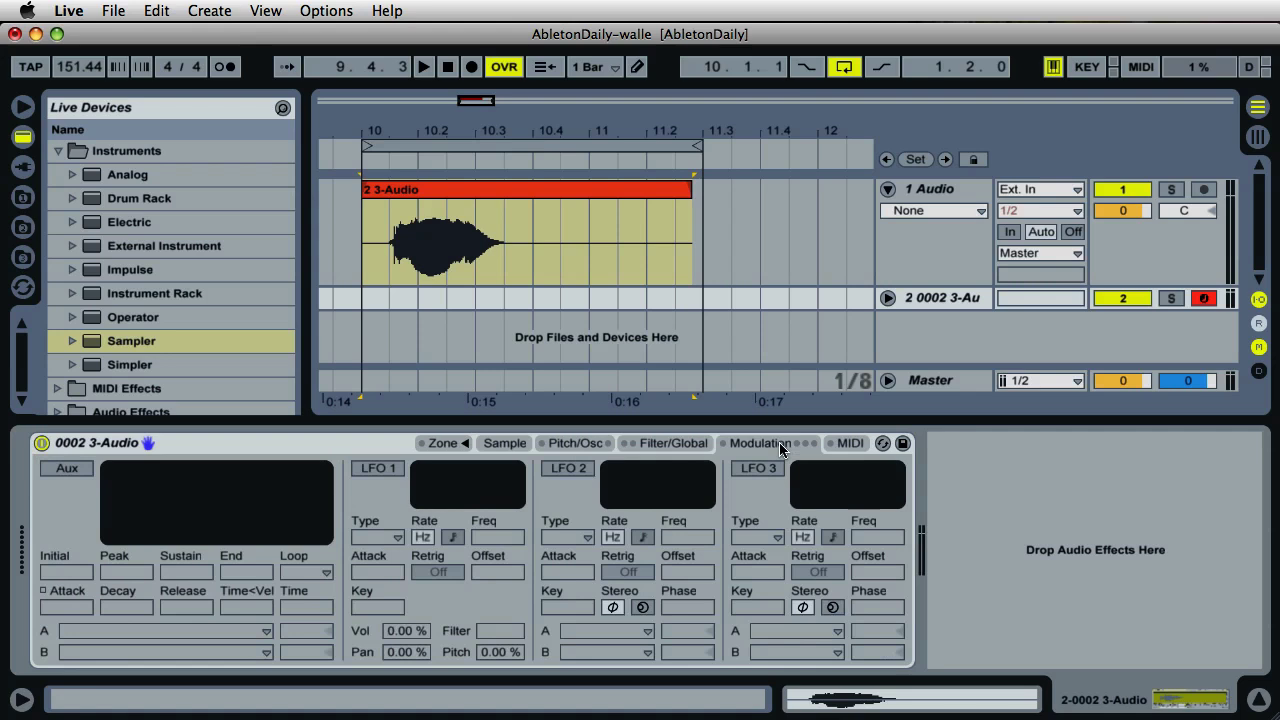
left_click(75, 467)
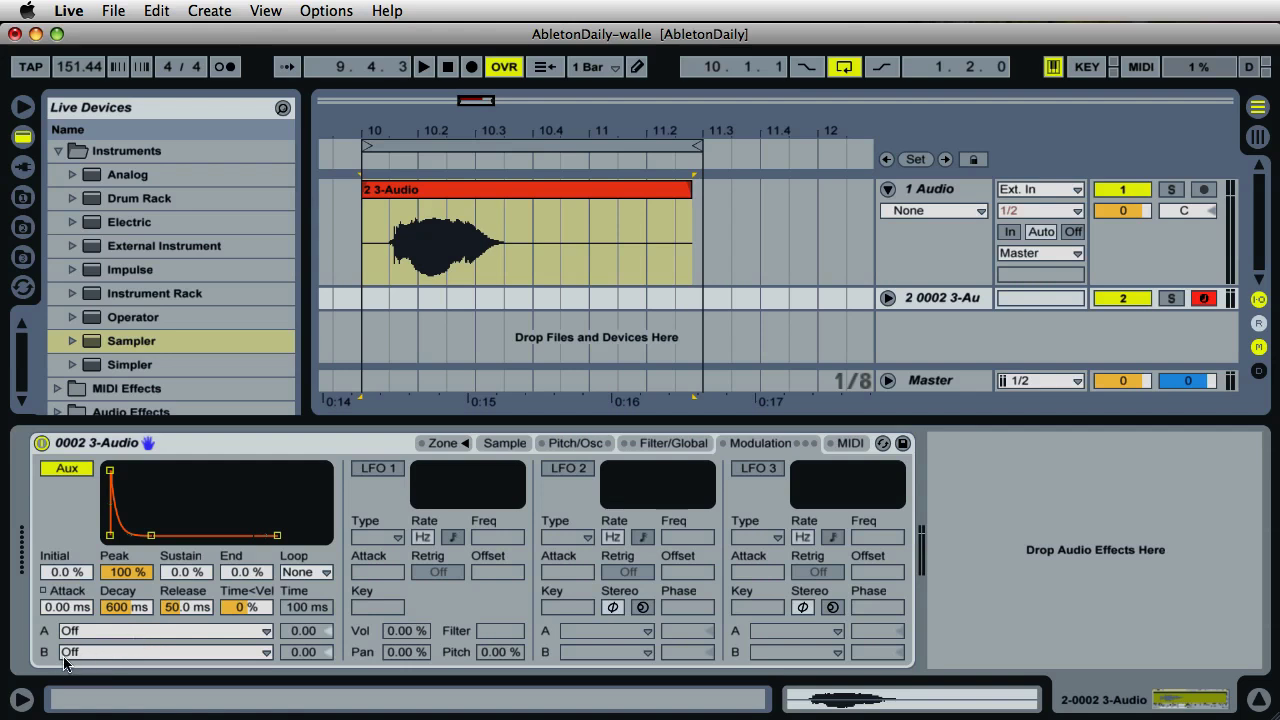
left_click(116, 631)
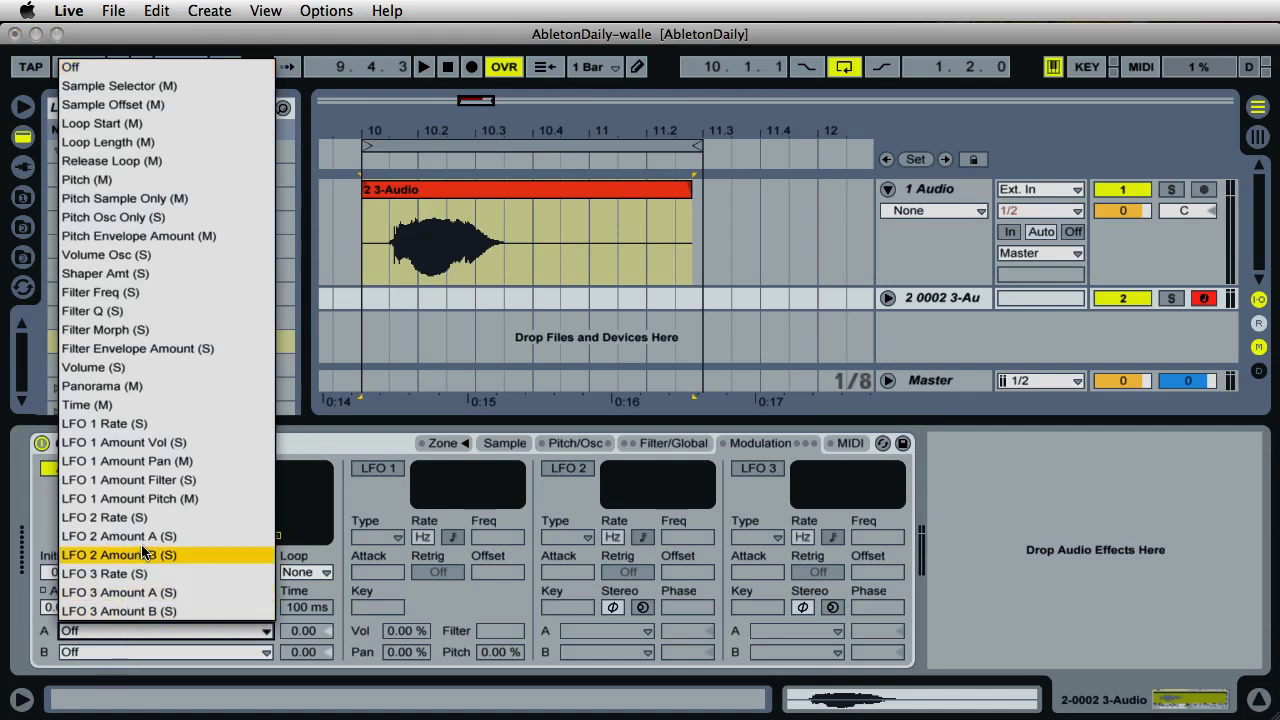
left_click(121, 127)
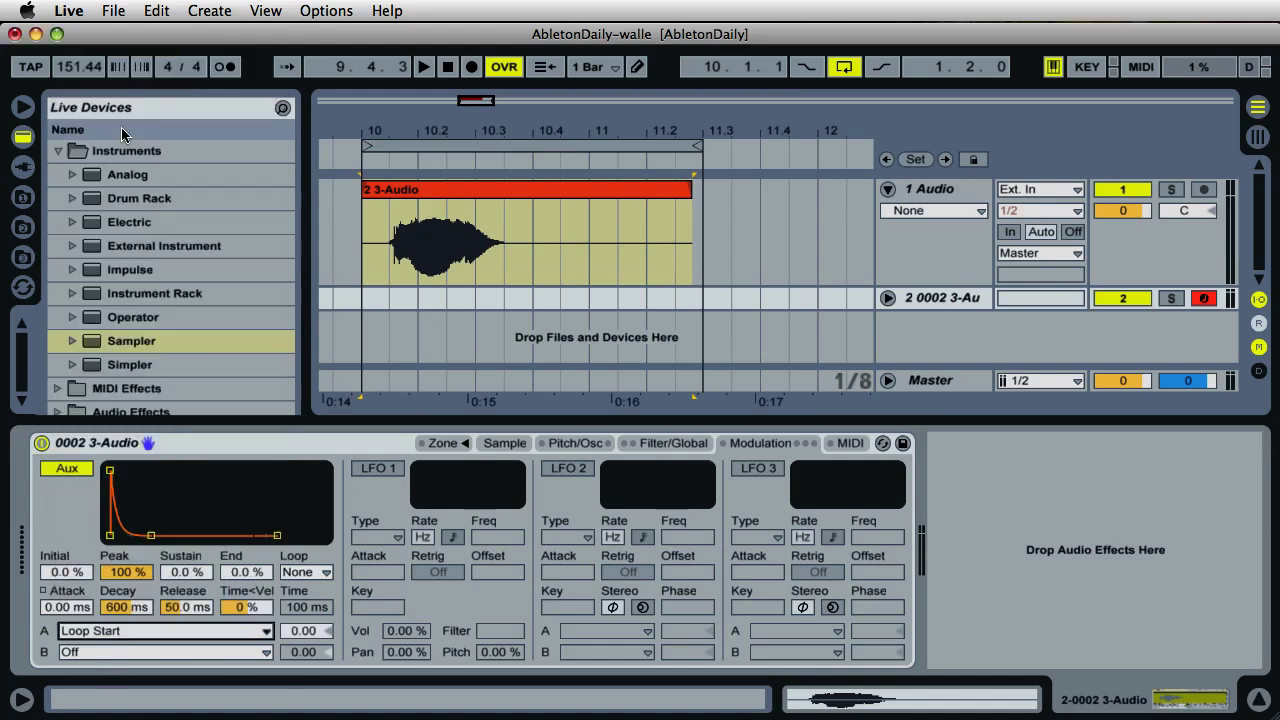
Set the Loop Start modulation amount to 100 and assign the auxiliary envelope's destination B to Loop Length with an amount of 50.
left_click(306, 633)
type("100")
key("Return")
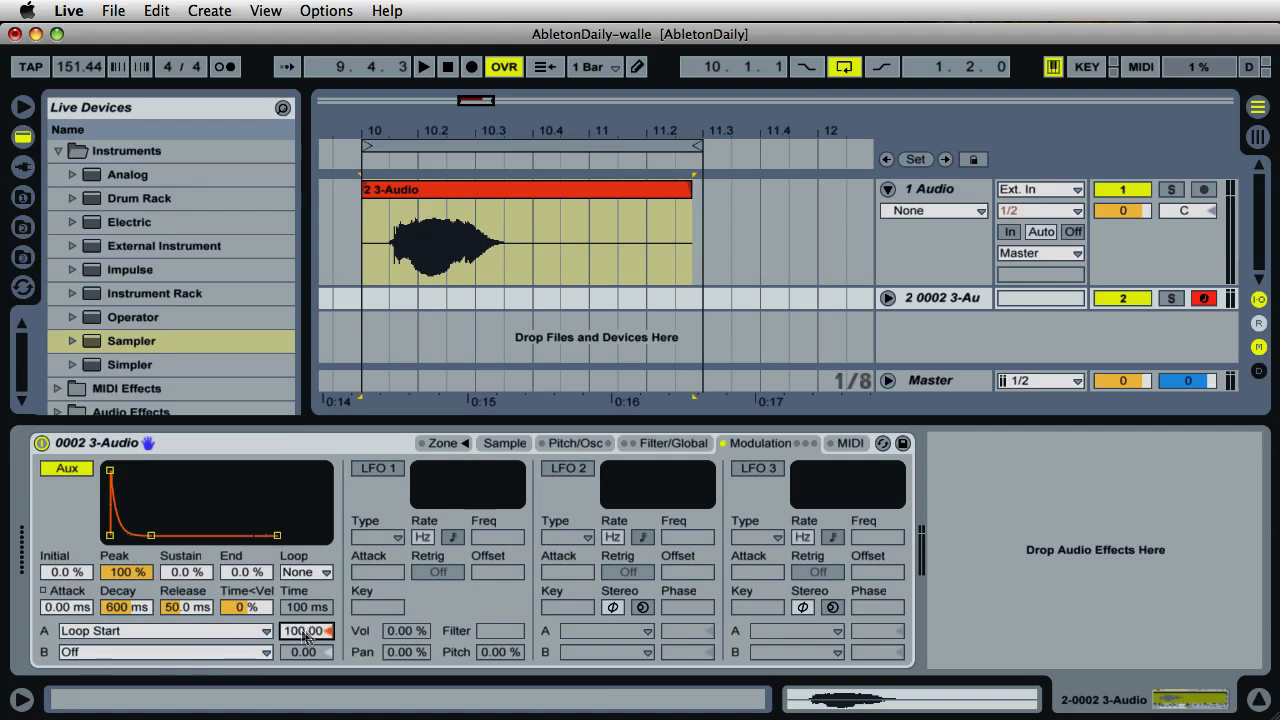
left_click(216, 654)
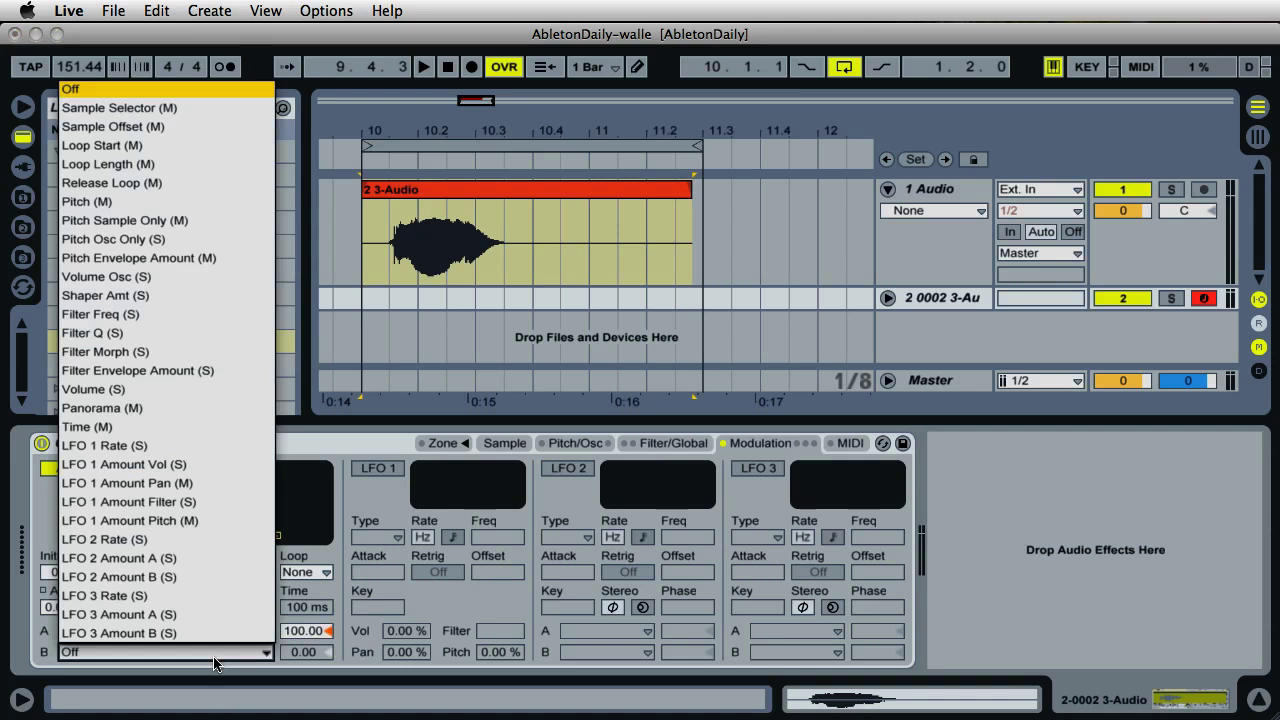
left_click(95, 170)
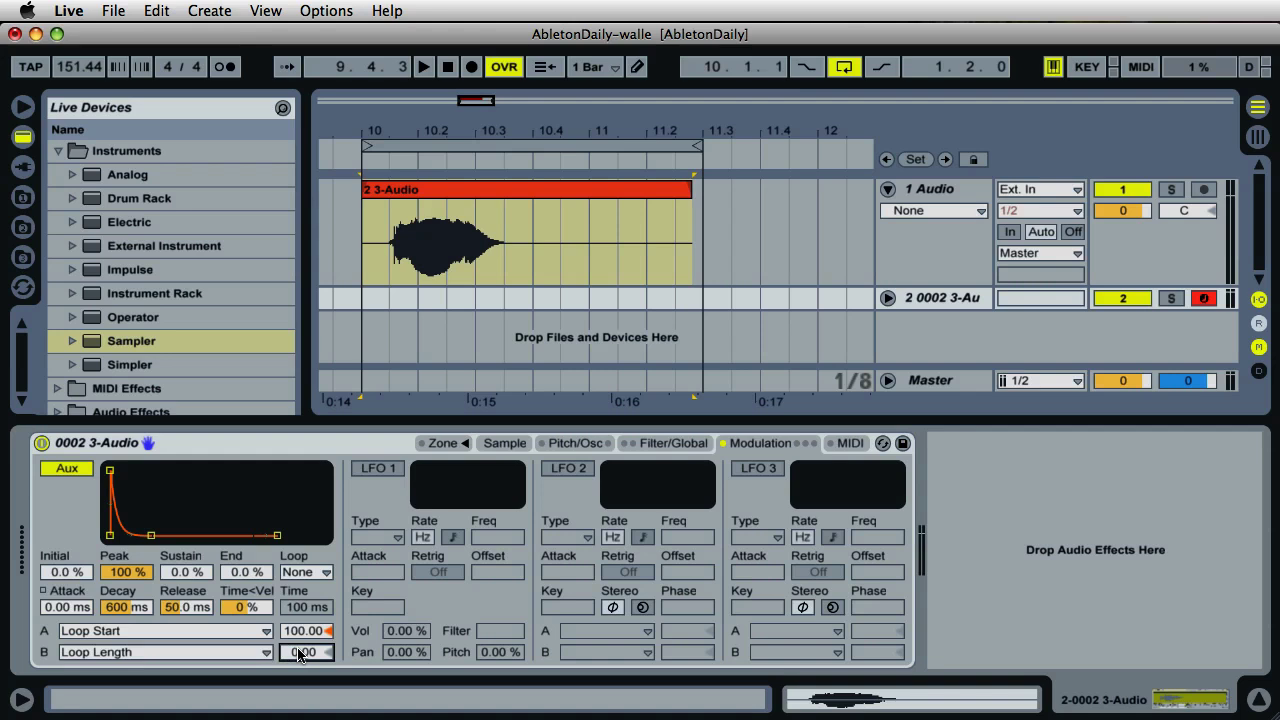
type("50")
key("Return")
Shape the auxiliary envelope with a 2.91 s attack, 100% peak and 12.8 s decay.
left_click(504, 443)
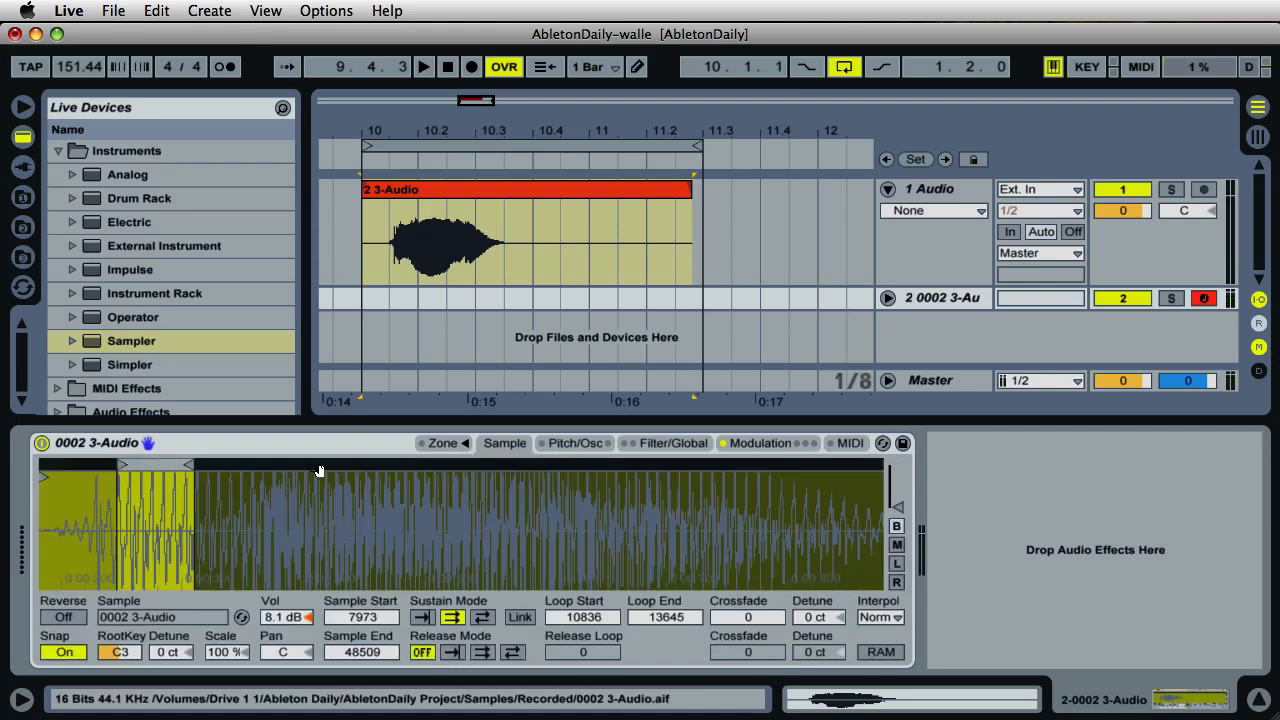
left_click(746, 448)
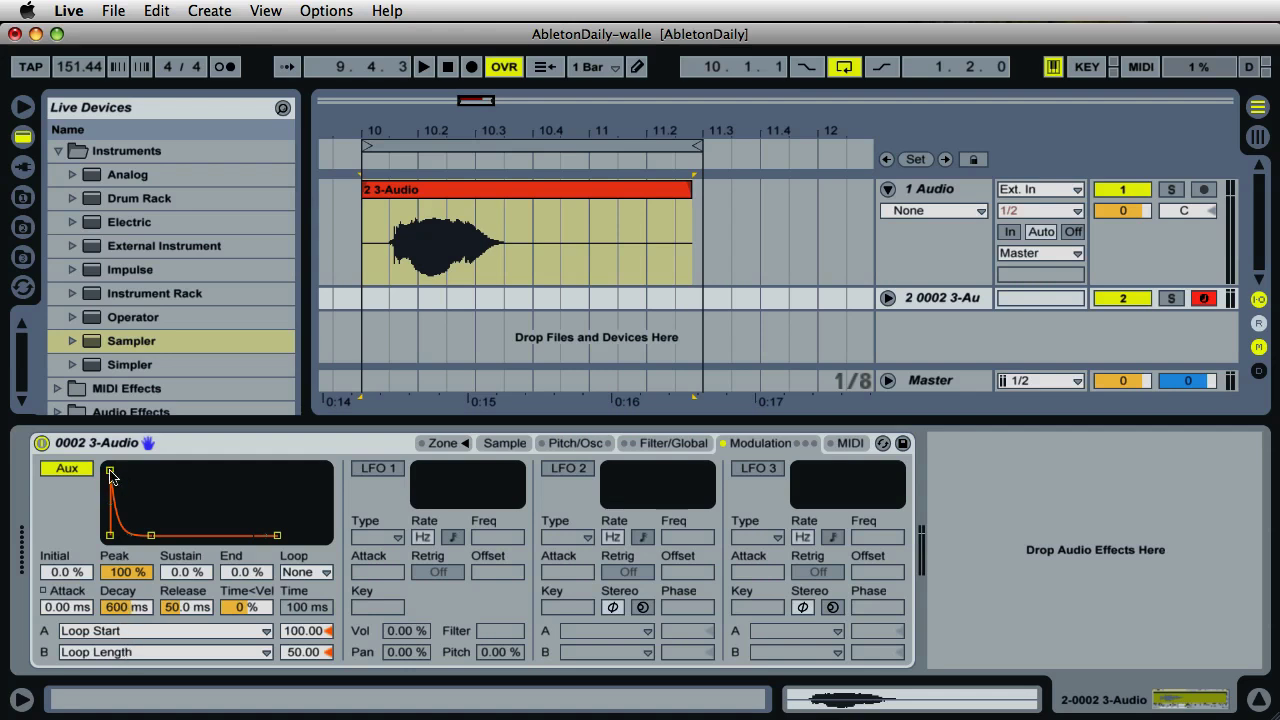
left_click_drag(110, 474, 169, 476)
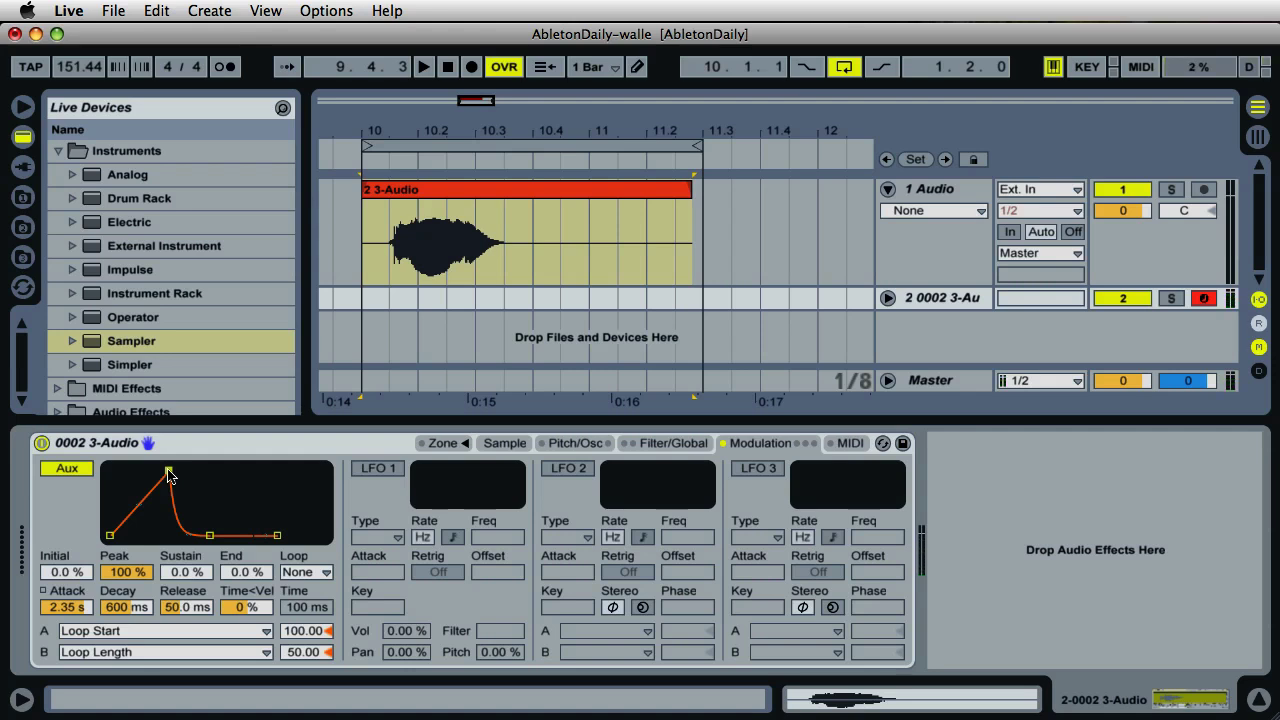
left_click_drag(169, 476, 171, 477)
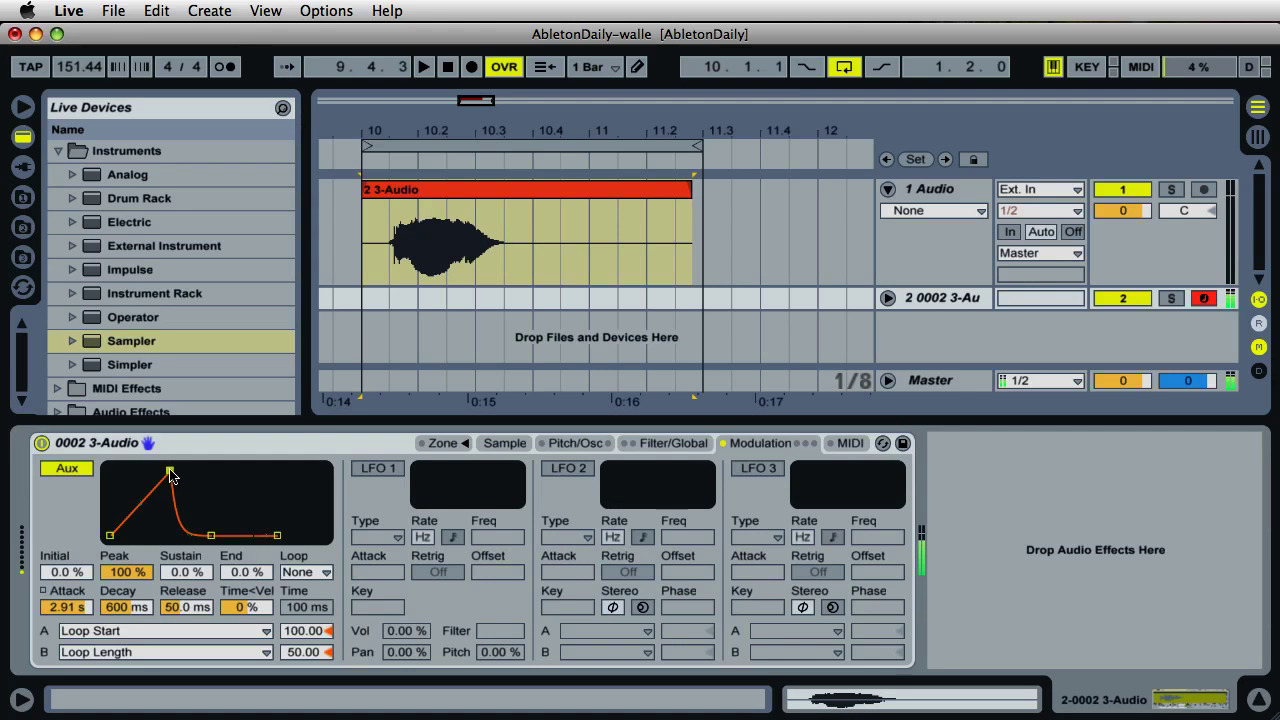
mouse_move(171, 477)
left_mouse_down()
mouse_move(140, 477)
mouse_move(190, 478)
mouse_move(168, 479)
left_mouse_up()
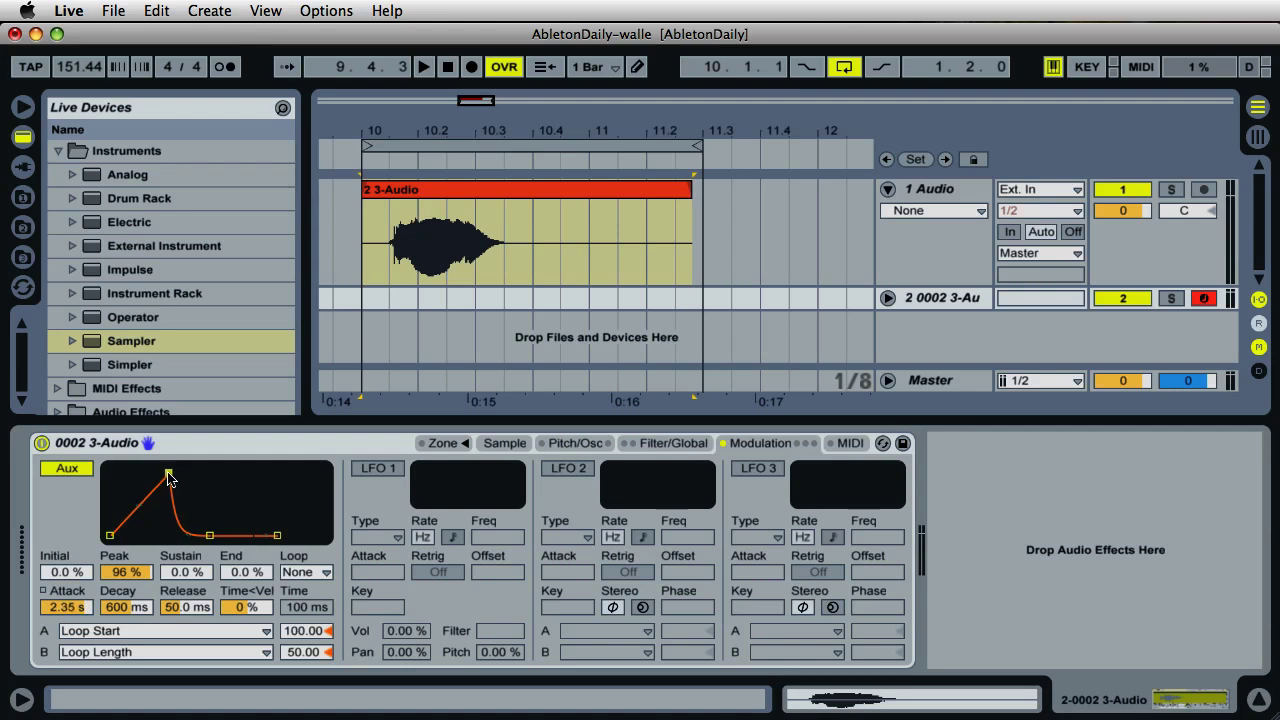
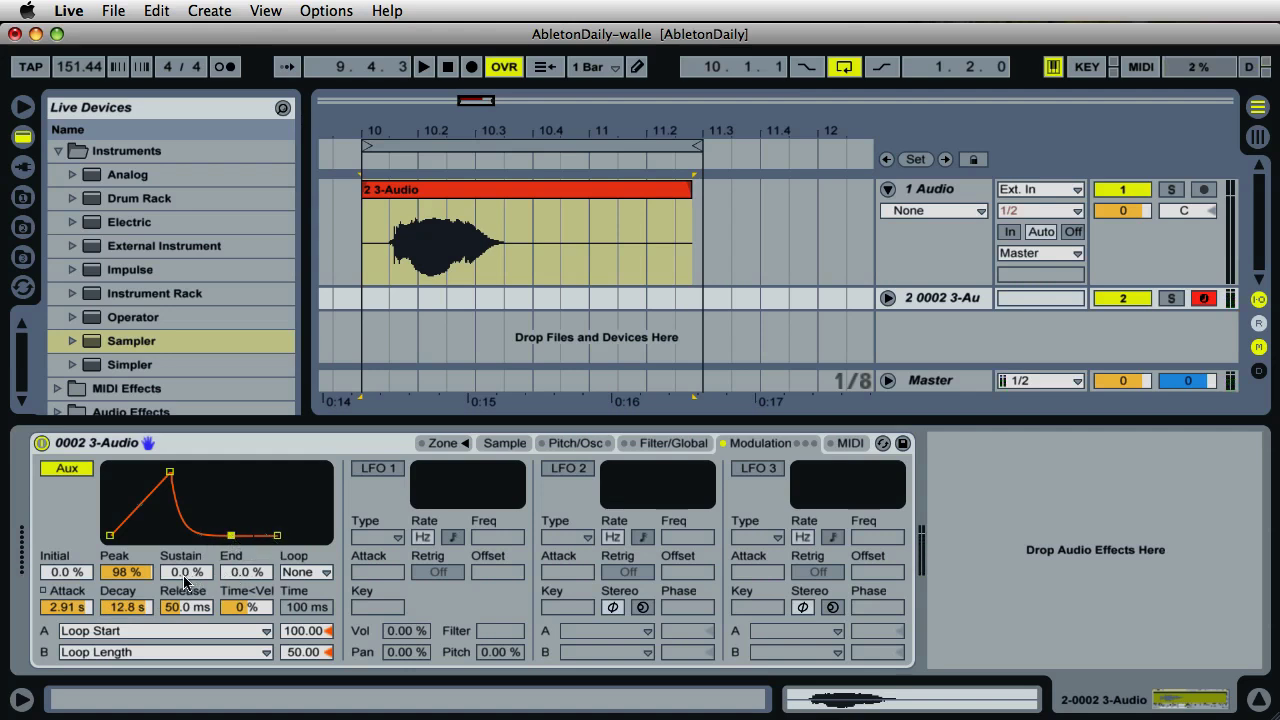
left_click_drag(139, 576, 137, 571)
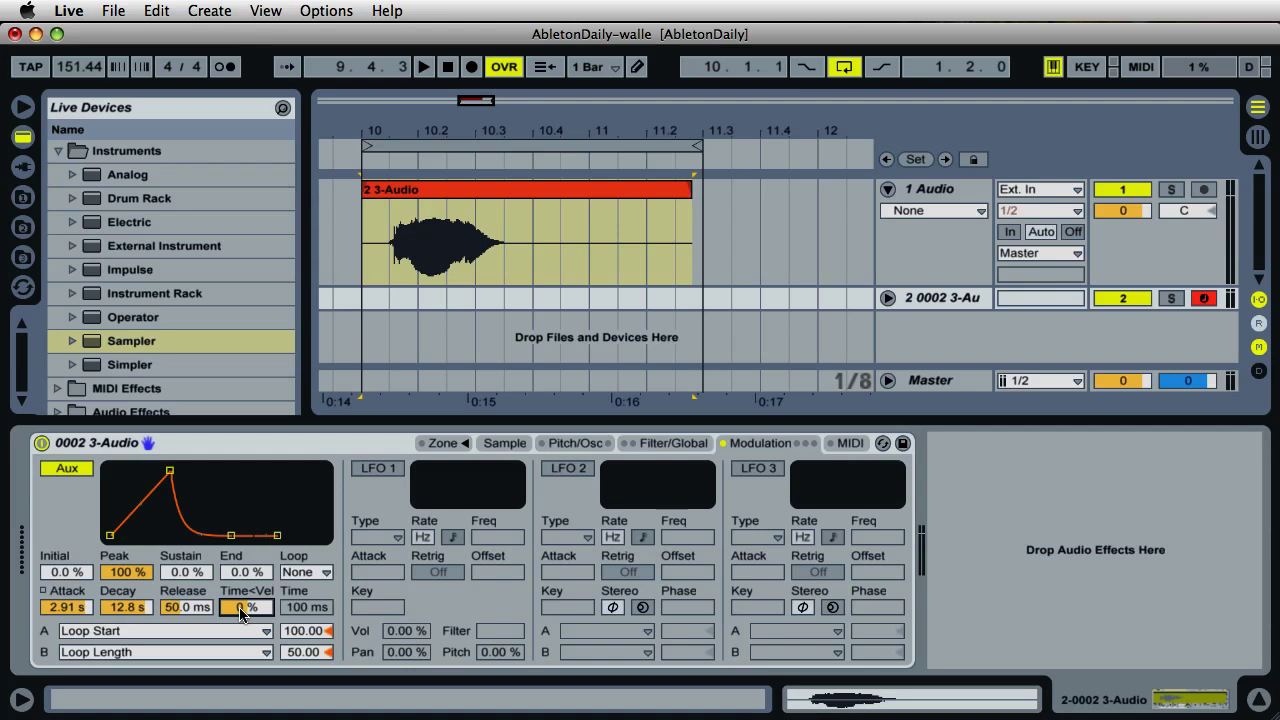
Set the auxiliary envelope's Time<Vel amount to 22%.
left_click_drag(240, 614, 238, 616)
type("50")
key("Return")
key("space")
type("22")
key("Return")
Enable the pitch envelope and give it a low peak of 22% with a 180 ms attack.
left_click(569, 446)
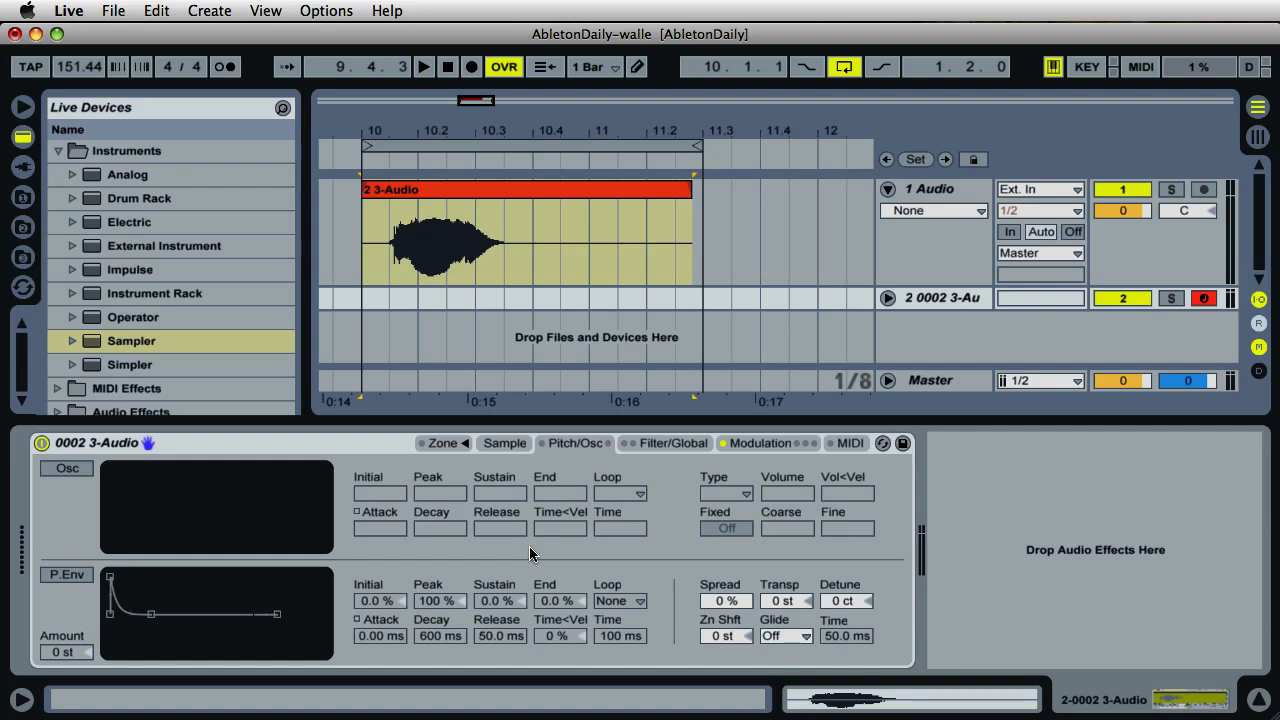
left_click(75, 577)
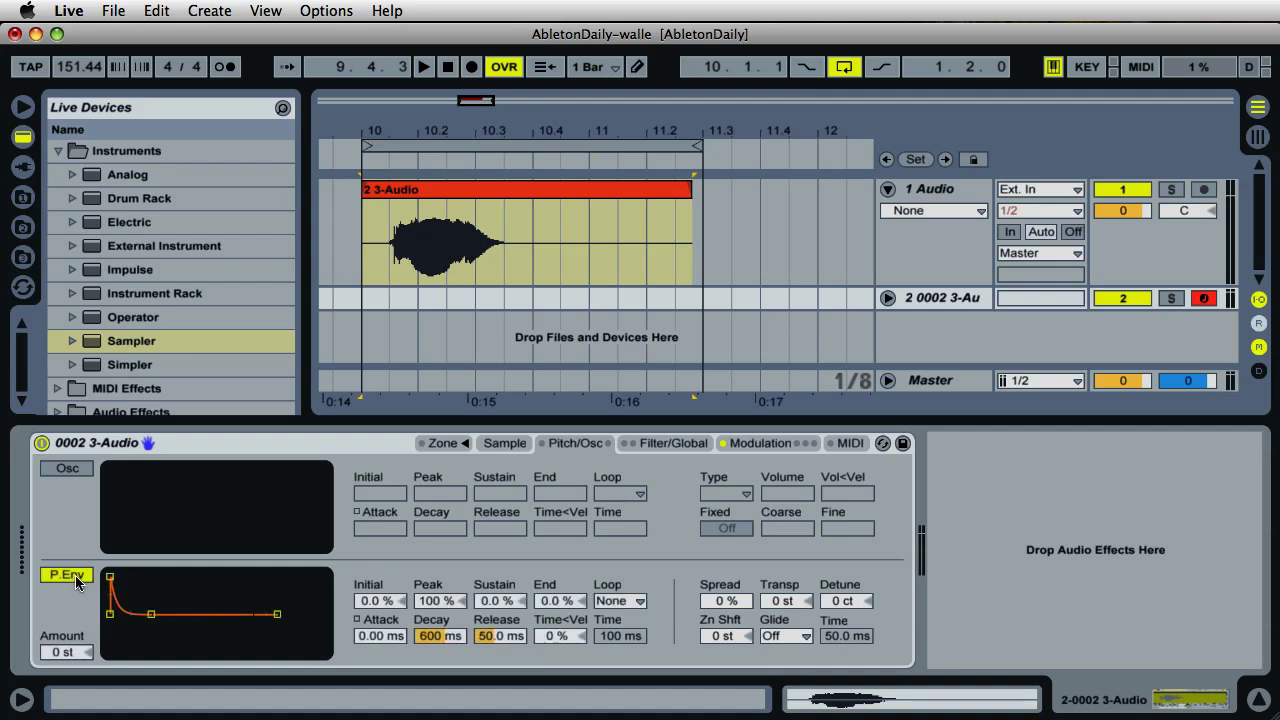
left_click_drag(110, 577, 152, 601)
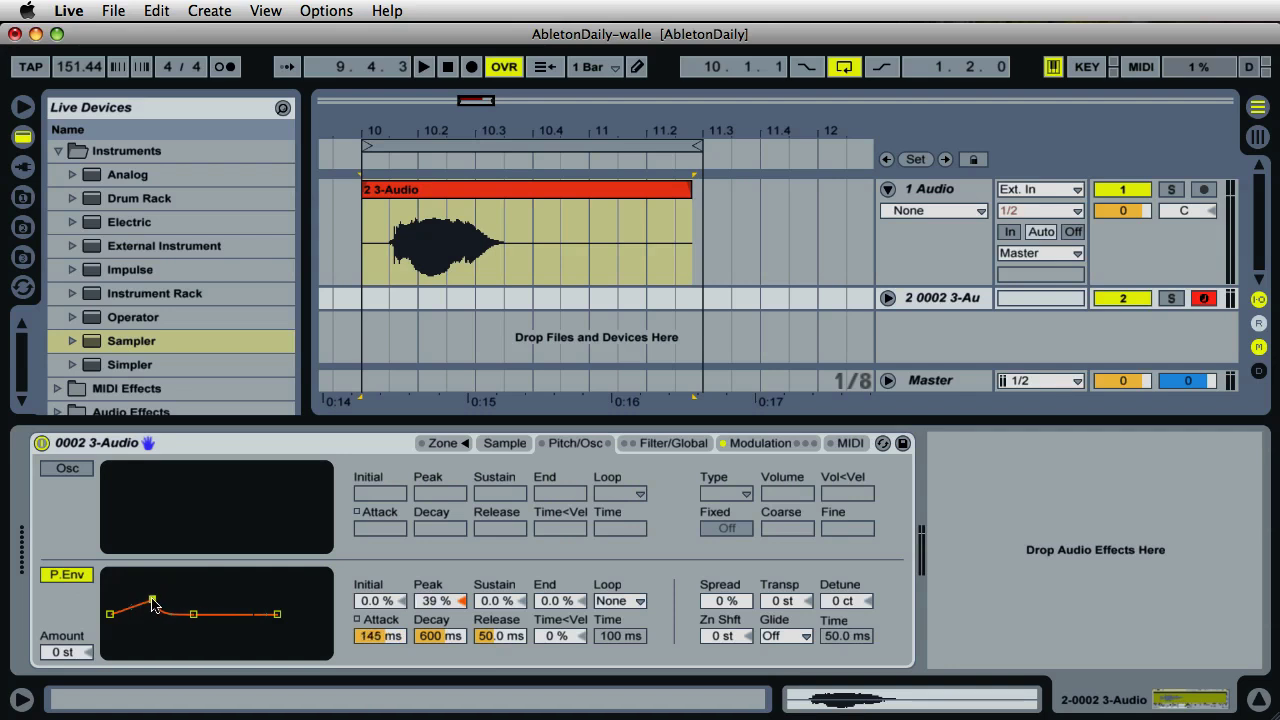
left_click_drag(152, 601, 168, 610)
left_click(184, 557)
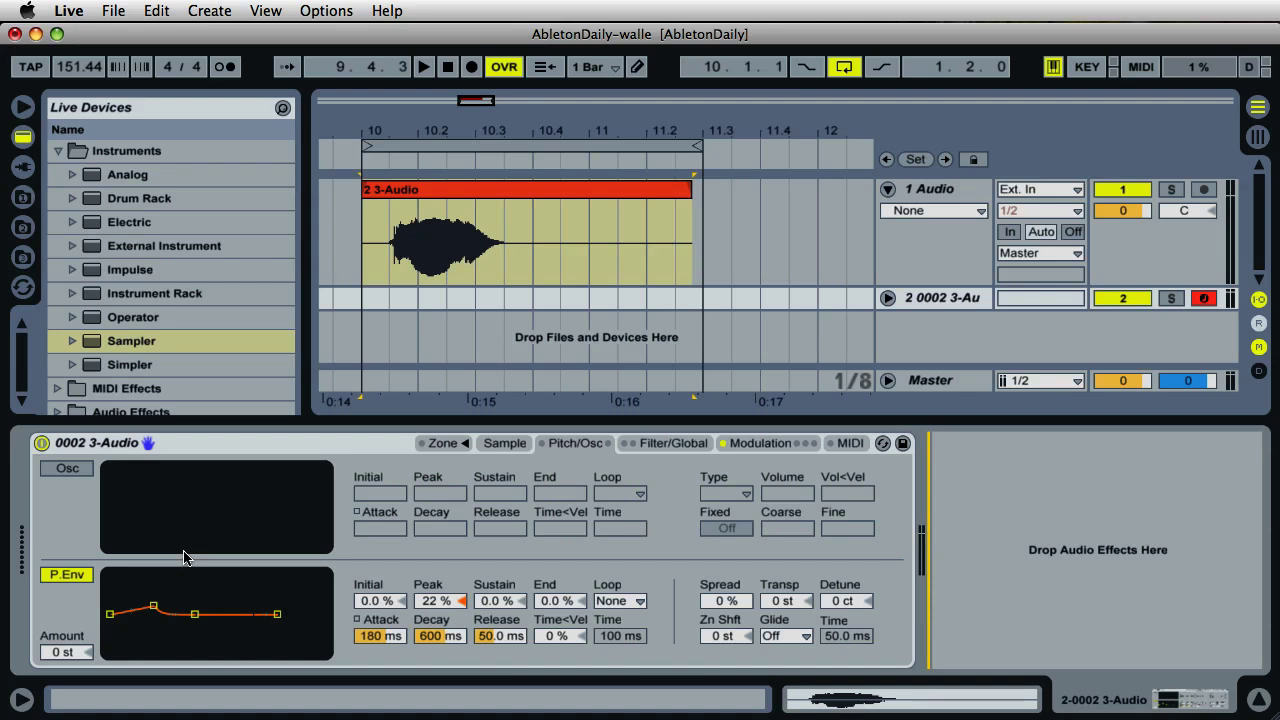
Set the pitch envelope amount to +24 st, its peak to 29% and its attack to 650 ms.
left_click(73, 652)
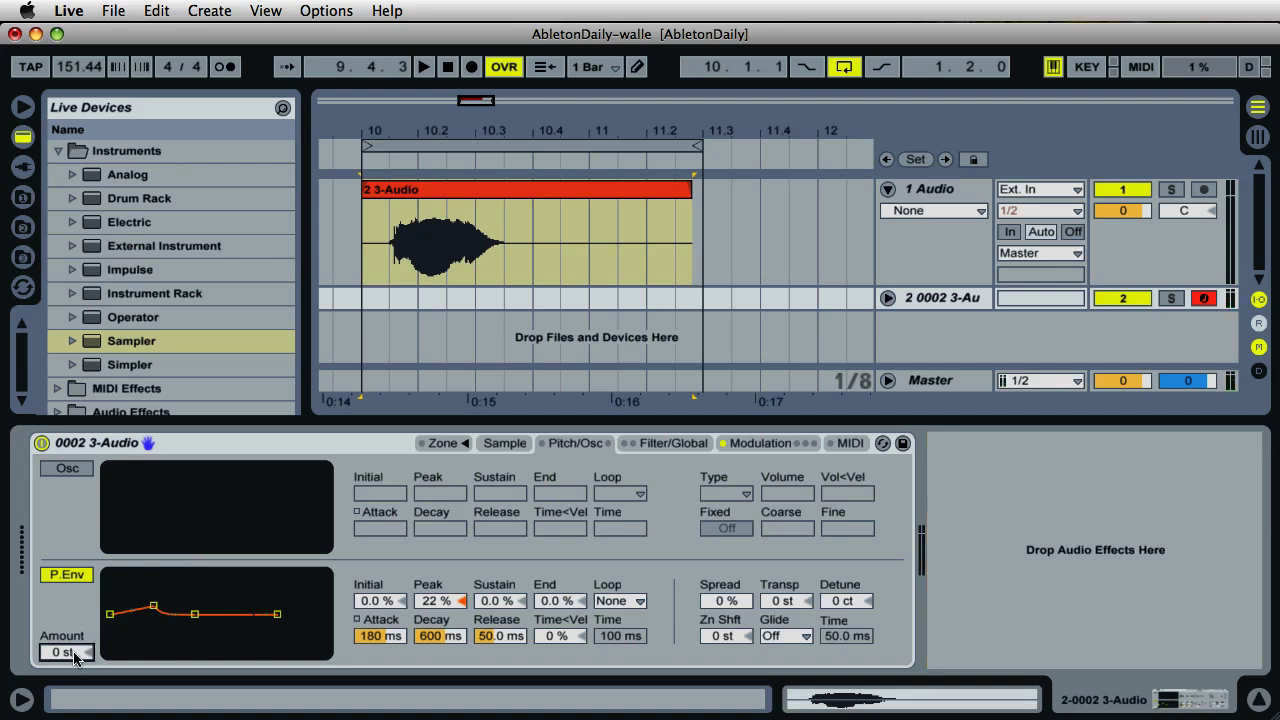
type("24")
key("Return")
left_click_drag(153, 606, 160, 606)
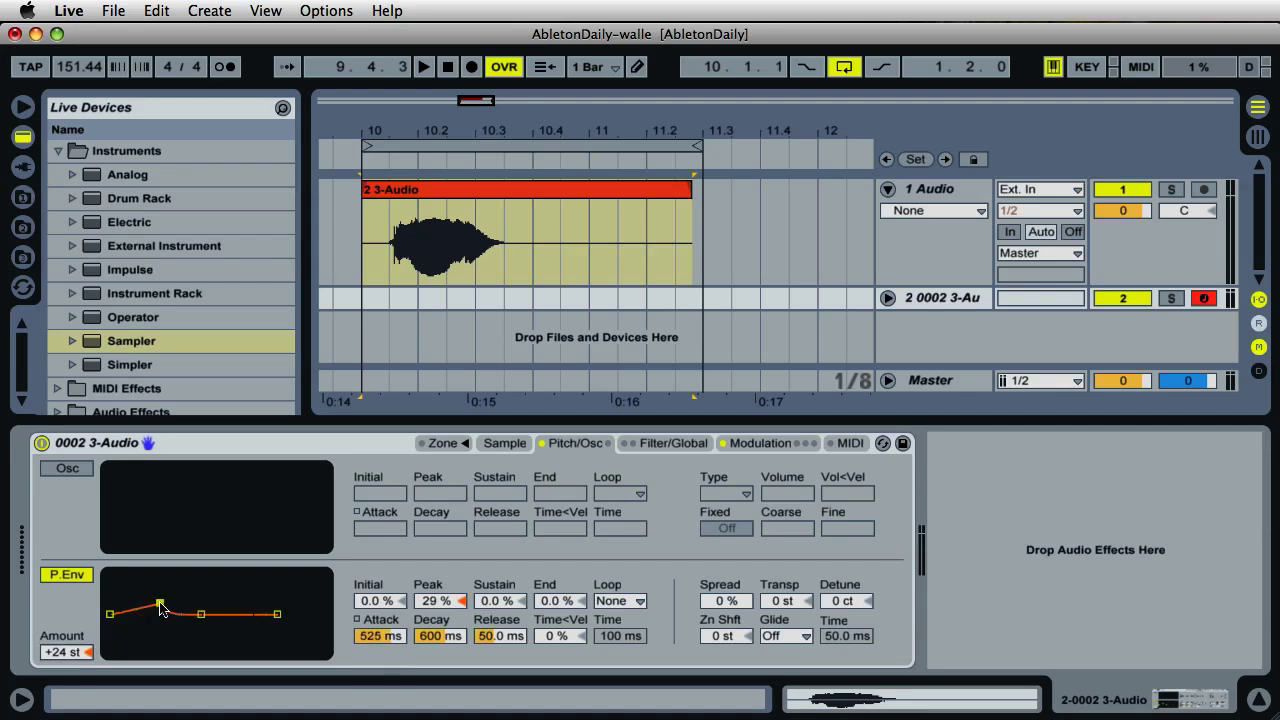
left_click(386, 641)
type("650")
key("Return")
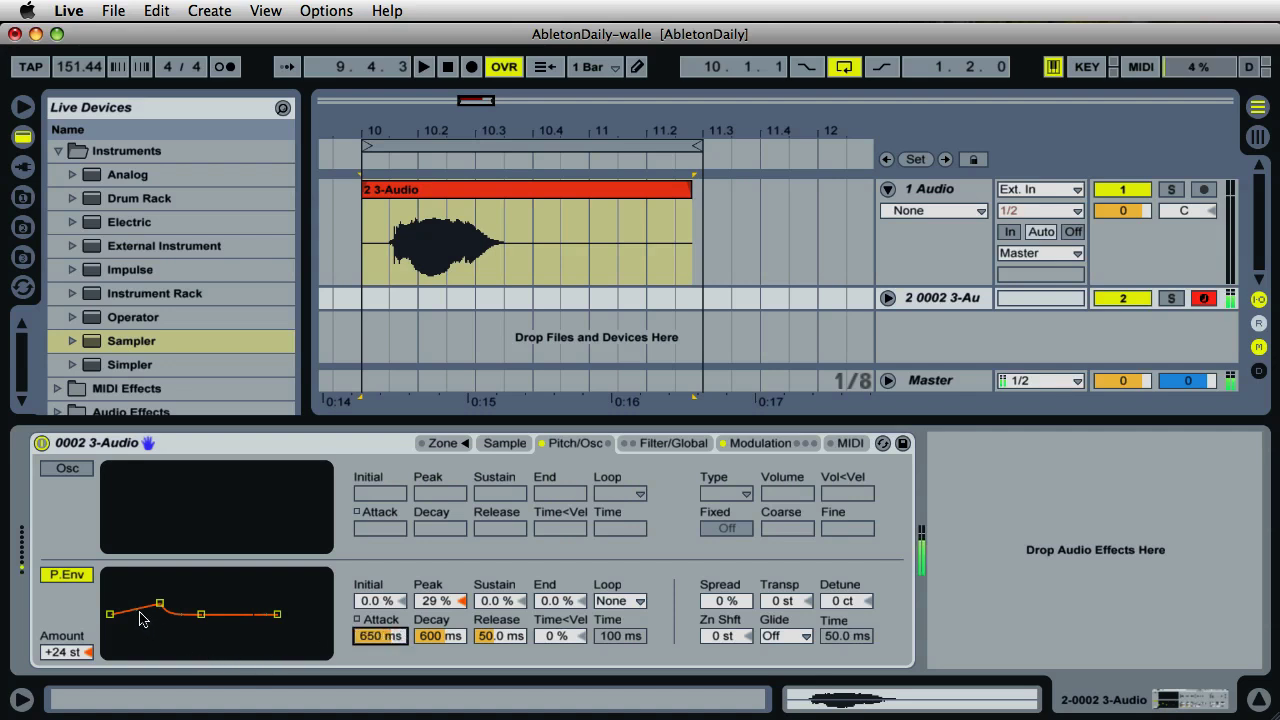
Bend the pitch envelope's attack and decay slopes to -100%, with decay at 1.04 s and sustain at 5.1%.
left_click_drag(140, 620, 140, 620)
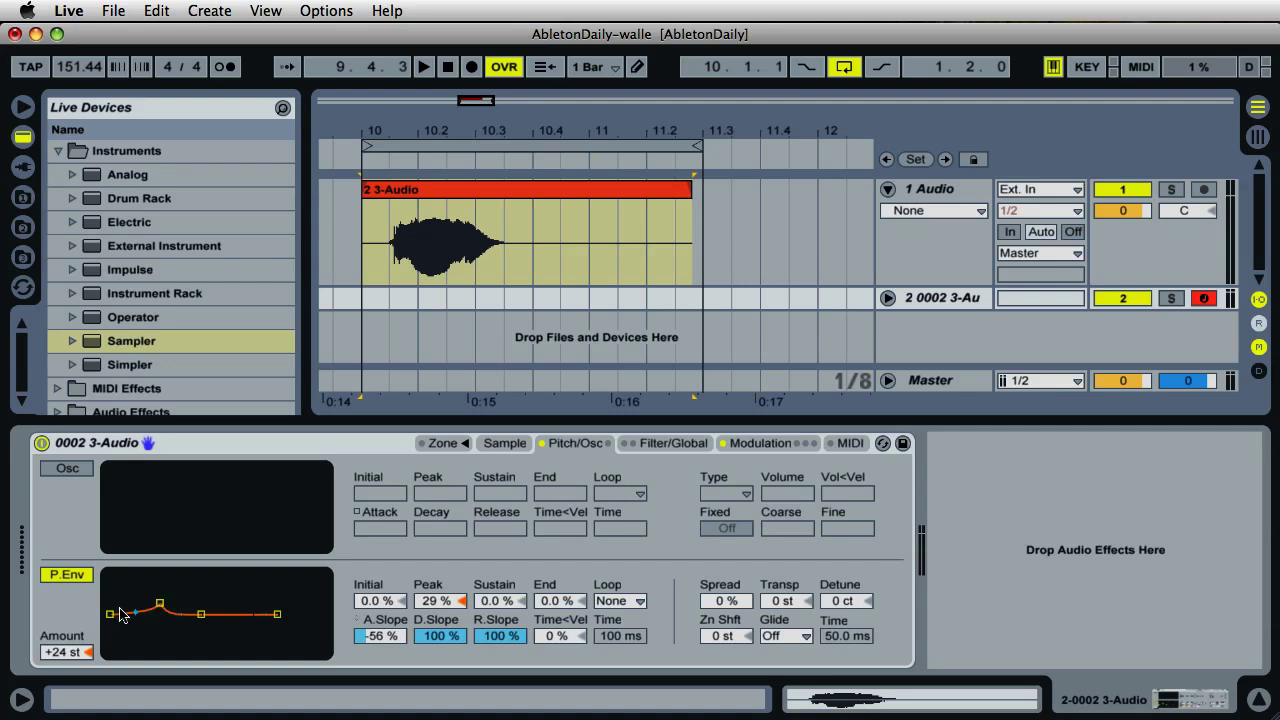
mouse_move(150, 618)
left_mouse_down()
mouse_move(122, 615)
mouse_move(136, 620)
mouse_move(136, 608)
mouse_move(136, 620)
left_mouse_up()
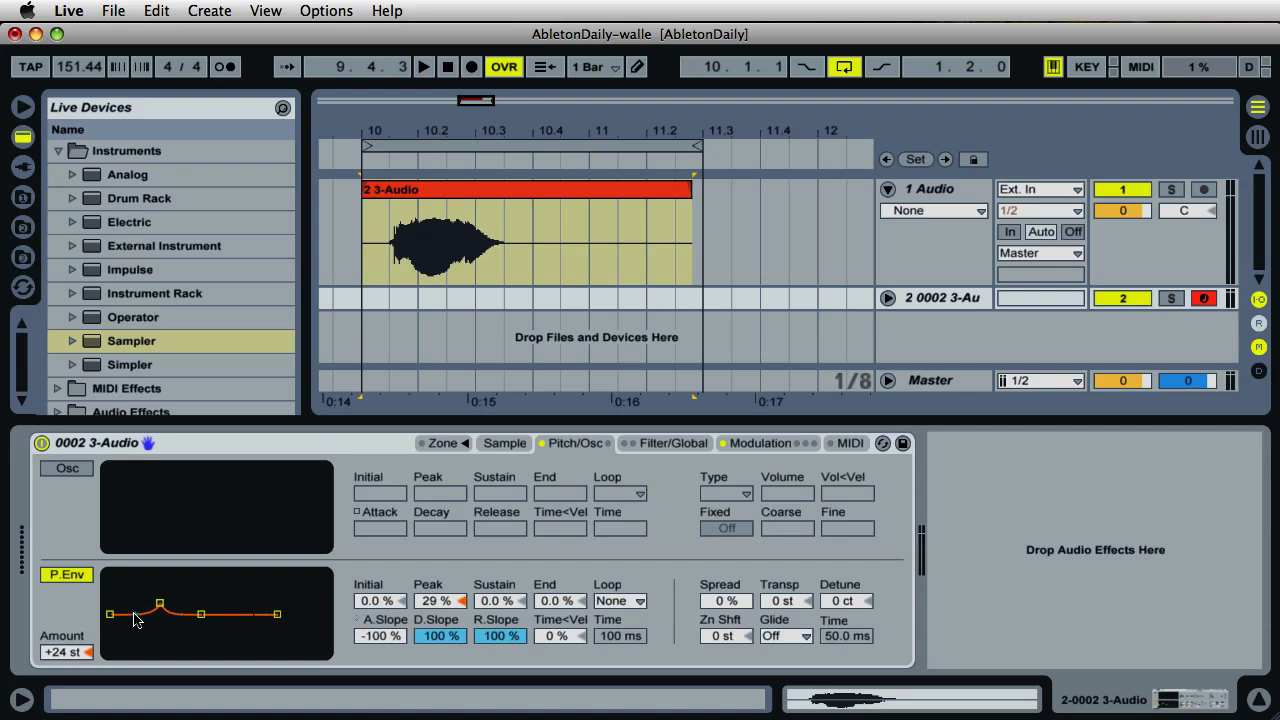
left_click_drag(136, 620, 136, 608)
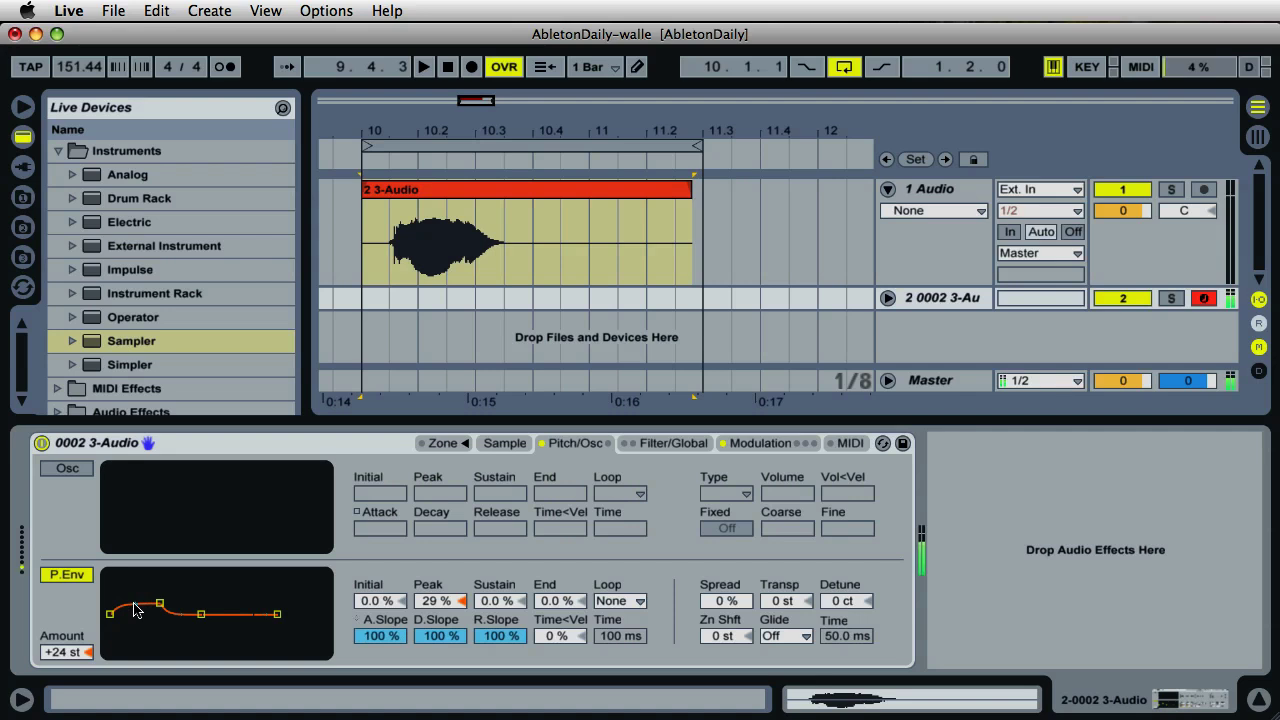
left_click_drag(136, 608, 136, 620)
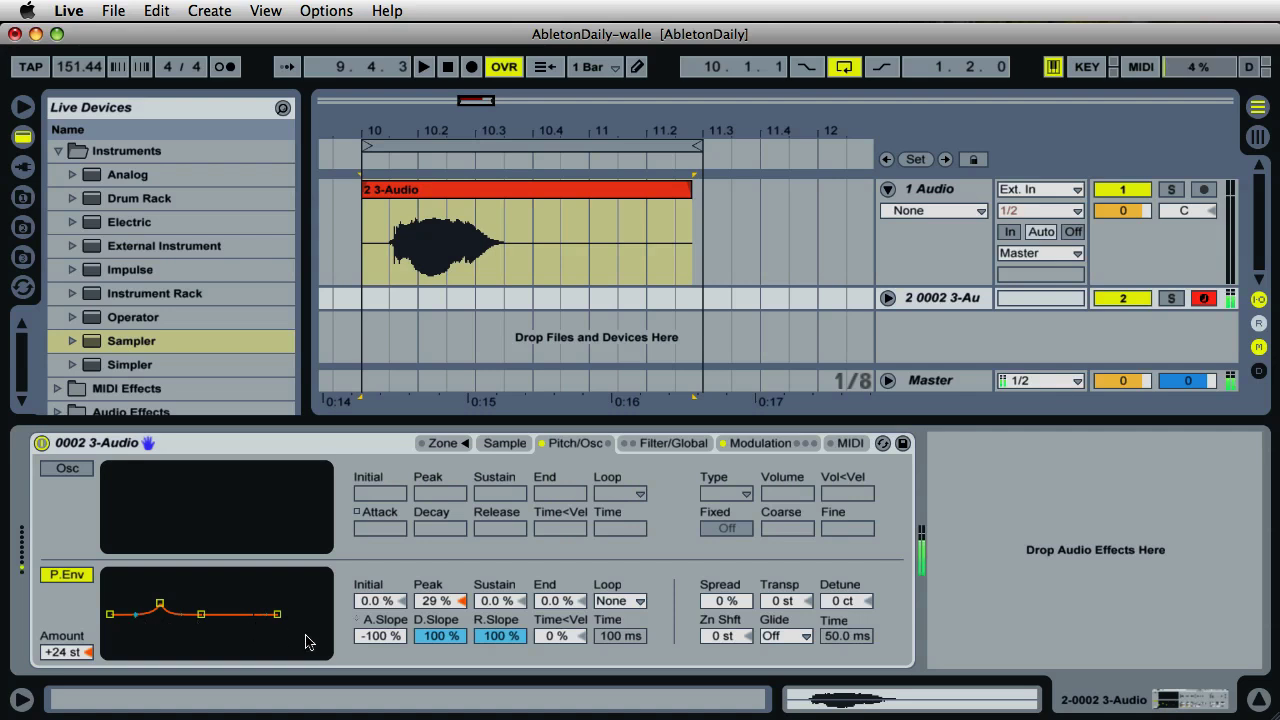
left_click_drag(201, 614, 183, 620)
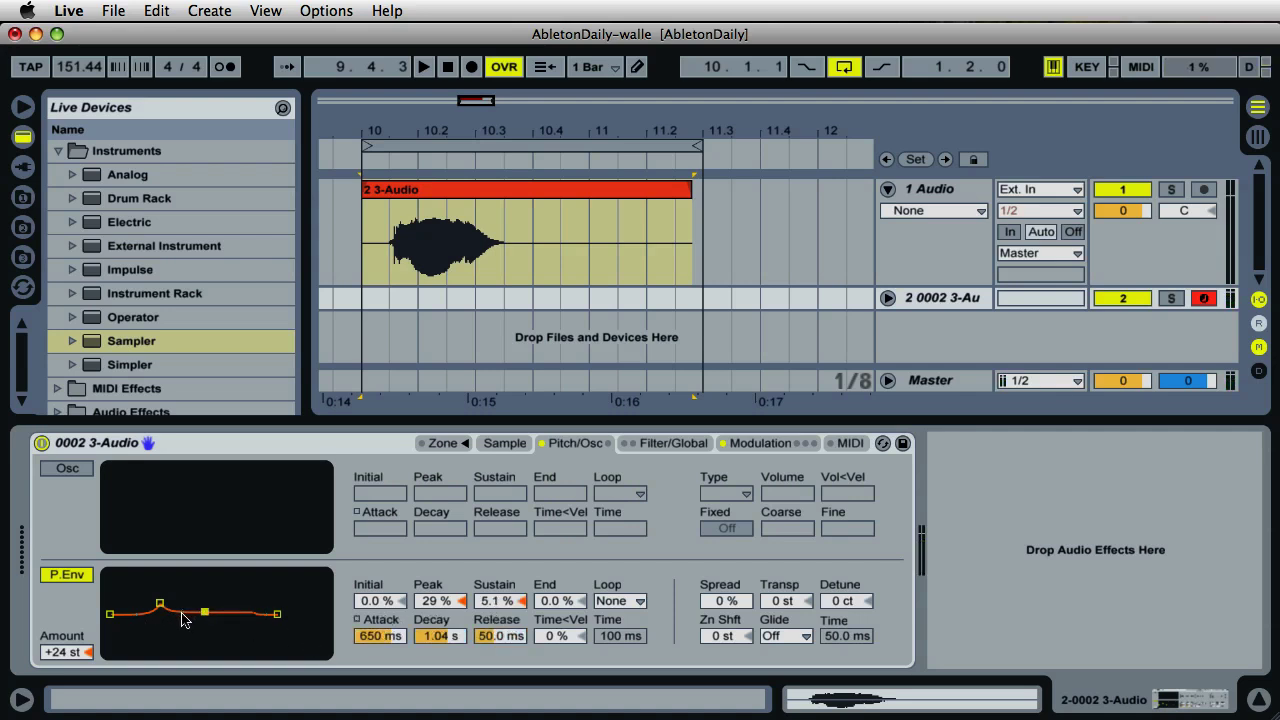
left_click_drag(182, 617, 181, 601)
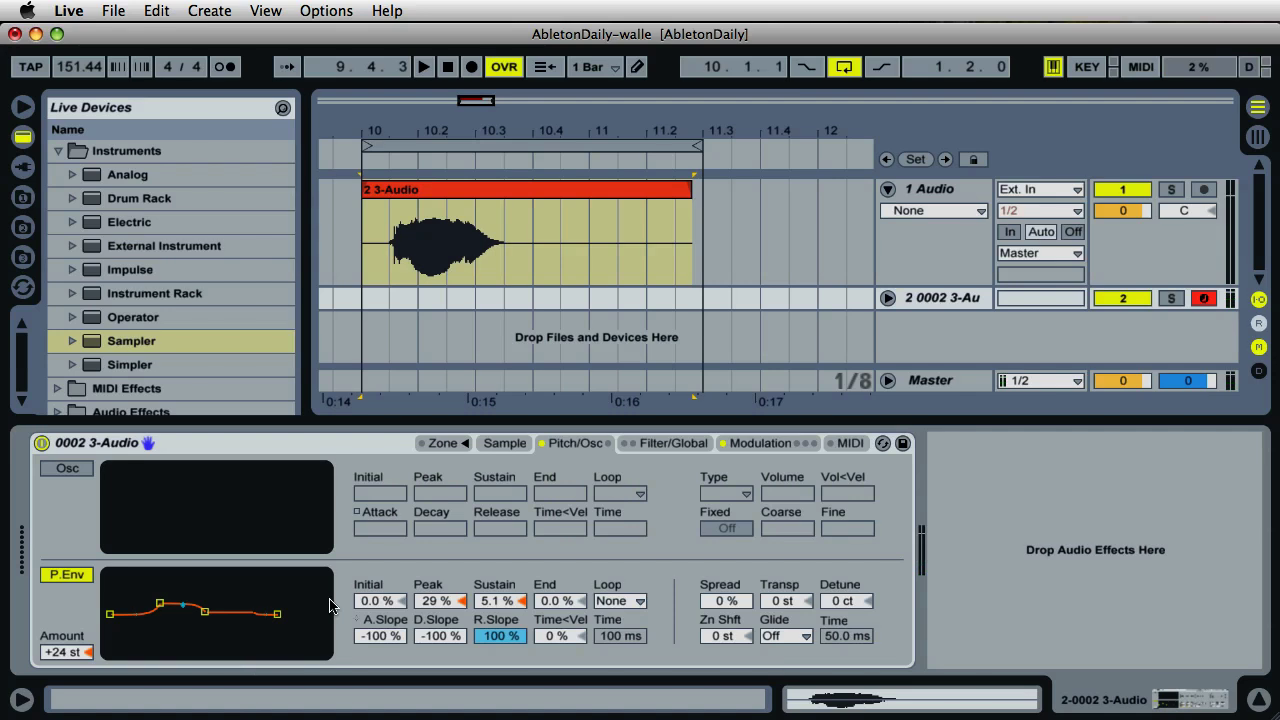
Set the pitch envelope's release to 317 ms and move its peak to 25% with a 1.14 s attack.
left_click(204, 615)
left_click_drag(204, 615, 213, 628)
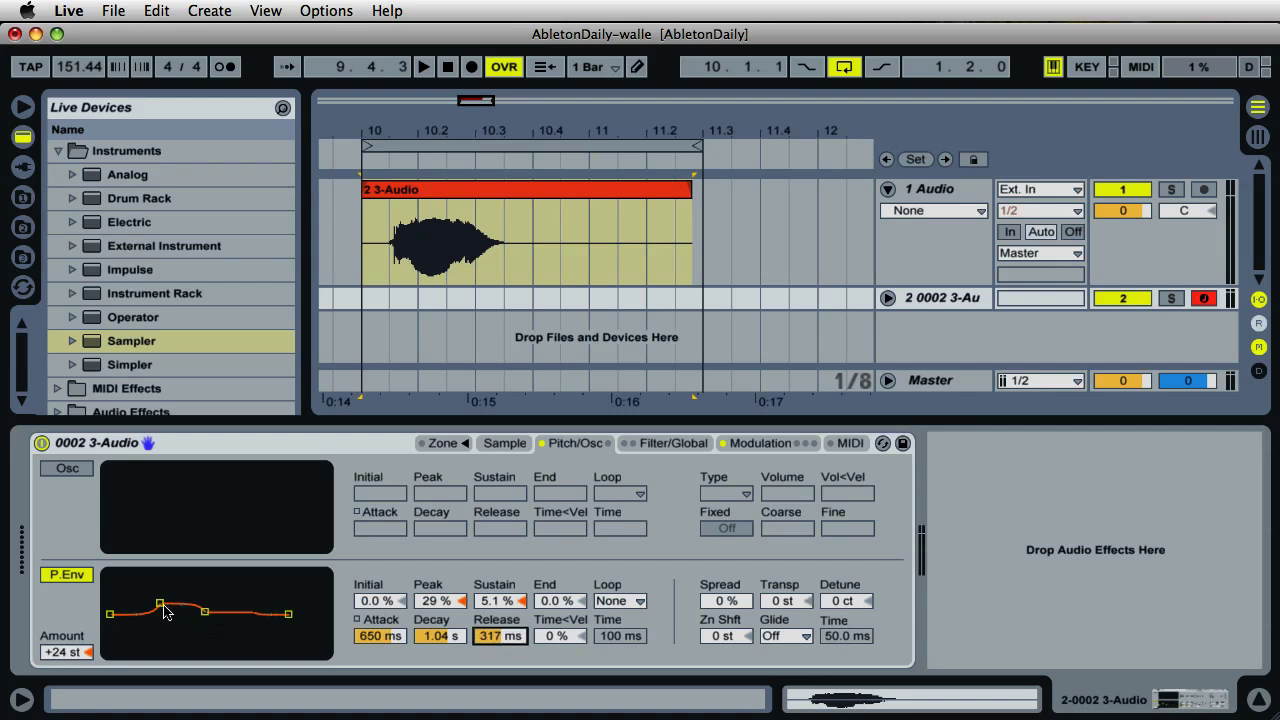
left_click_drag(161, 610, 166, 606)
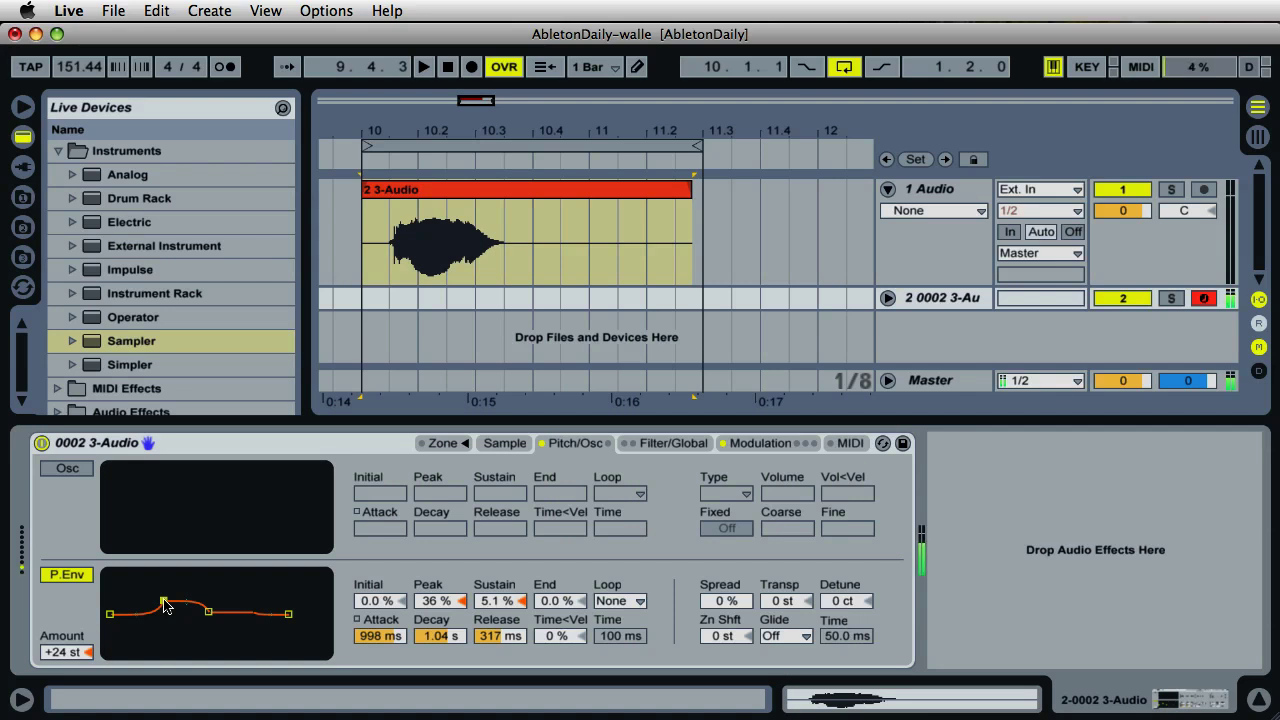
left_click_drag(166, 606, 166, 611)
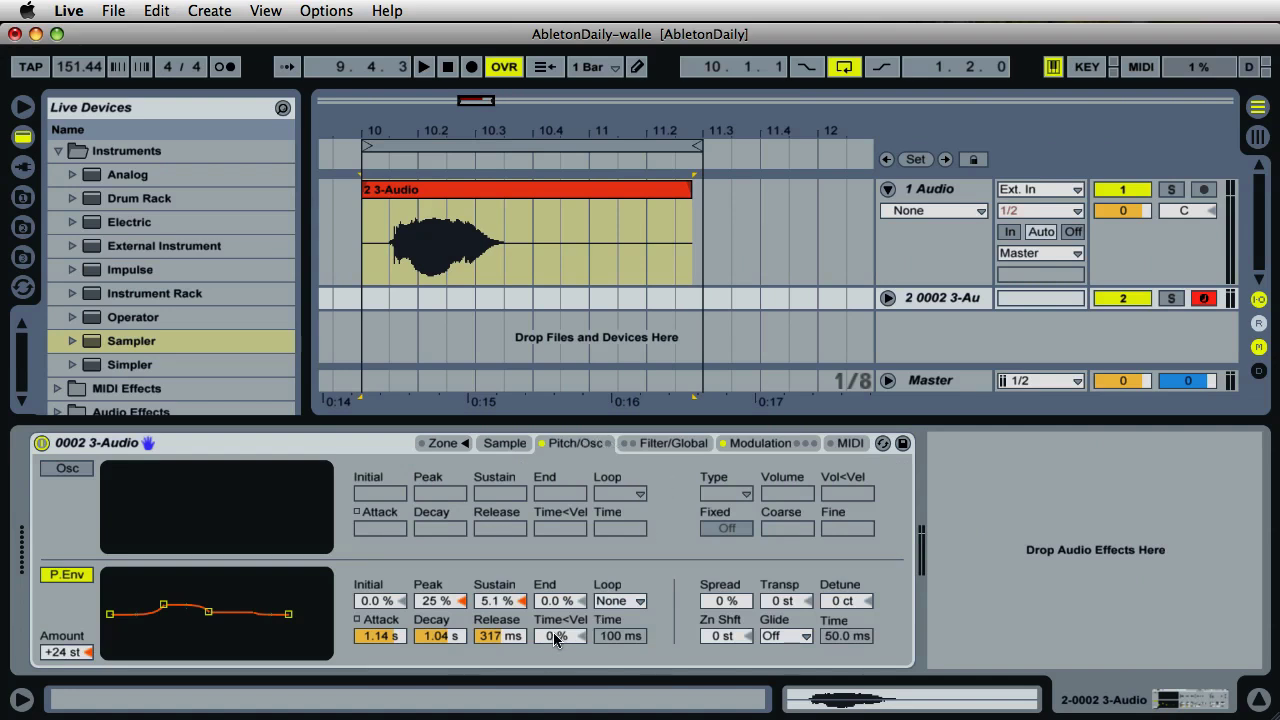
Review the Time<Vel settings of the pitch envelope and the auxiliary envelope.
left_click(762, 443)
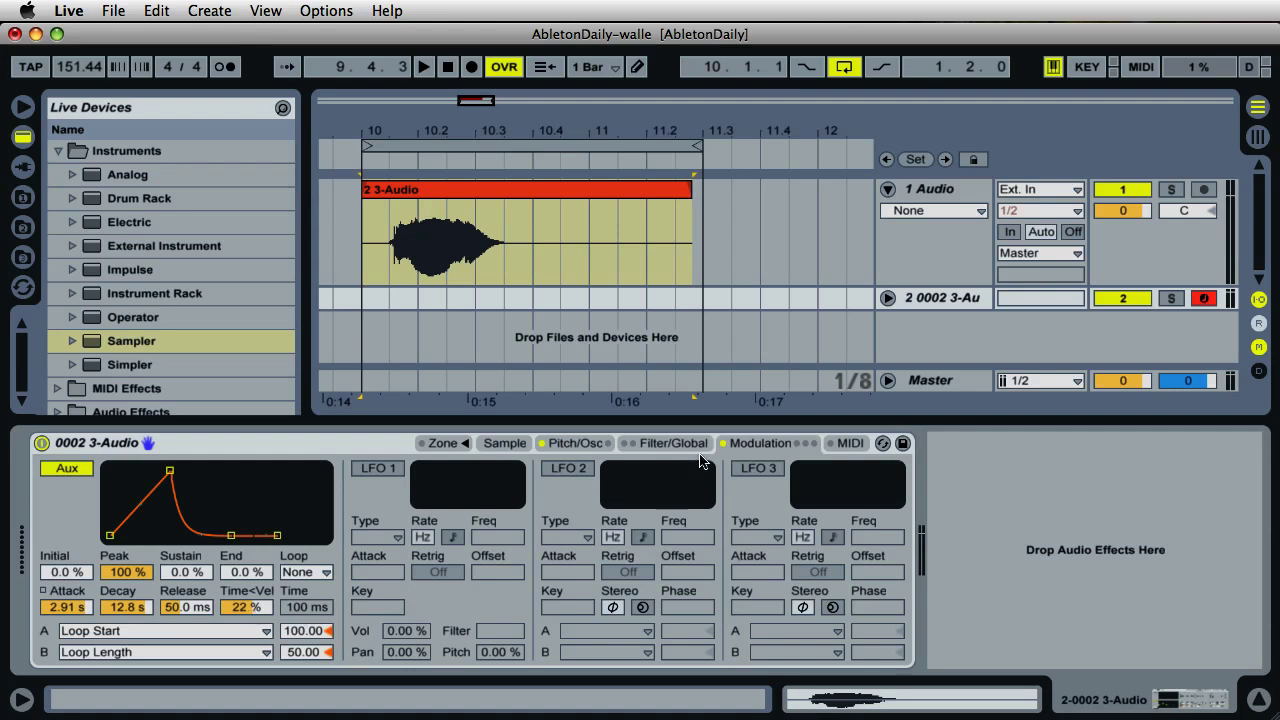
left_click(670, 446)
left_click(577, 442)
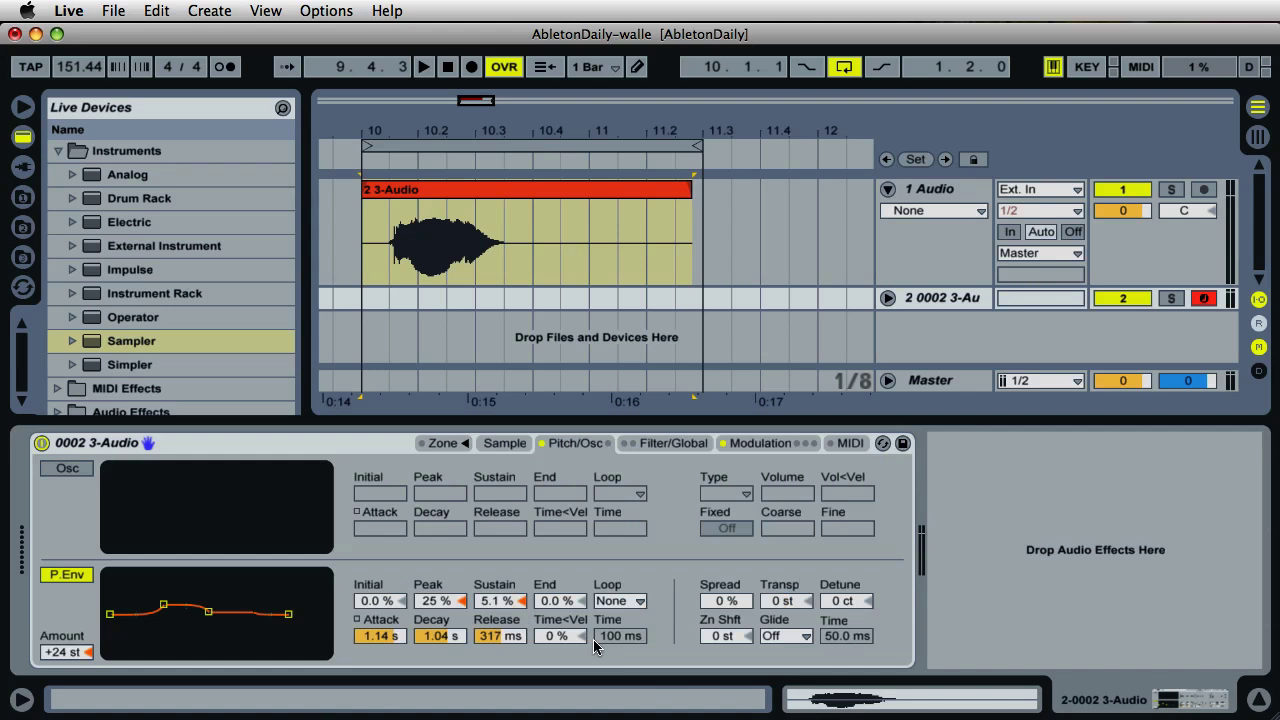
left_click(555, 641)
left_click_drag(555, 641, 555, 641)
left_click(763, 448)
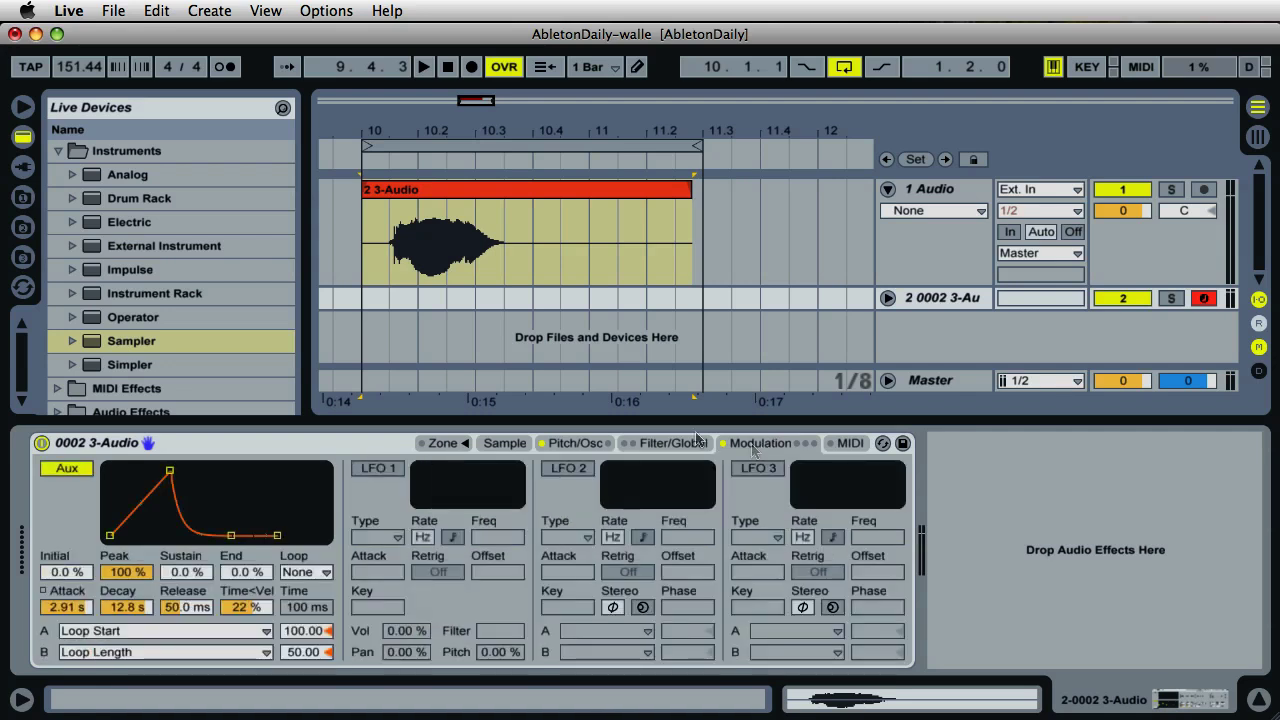
left_click(250, 608)
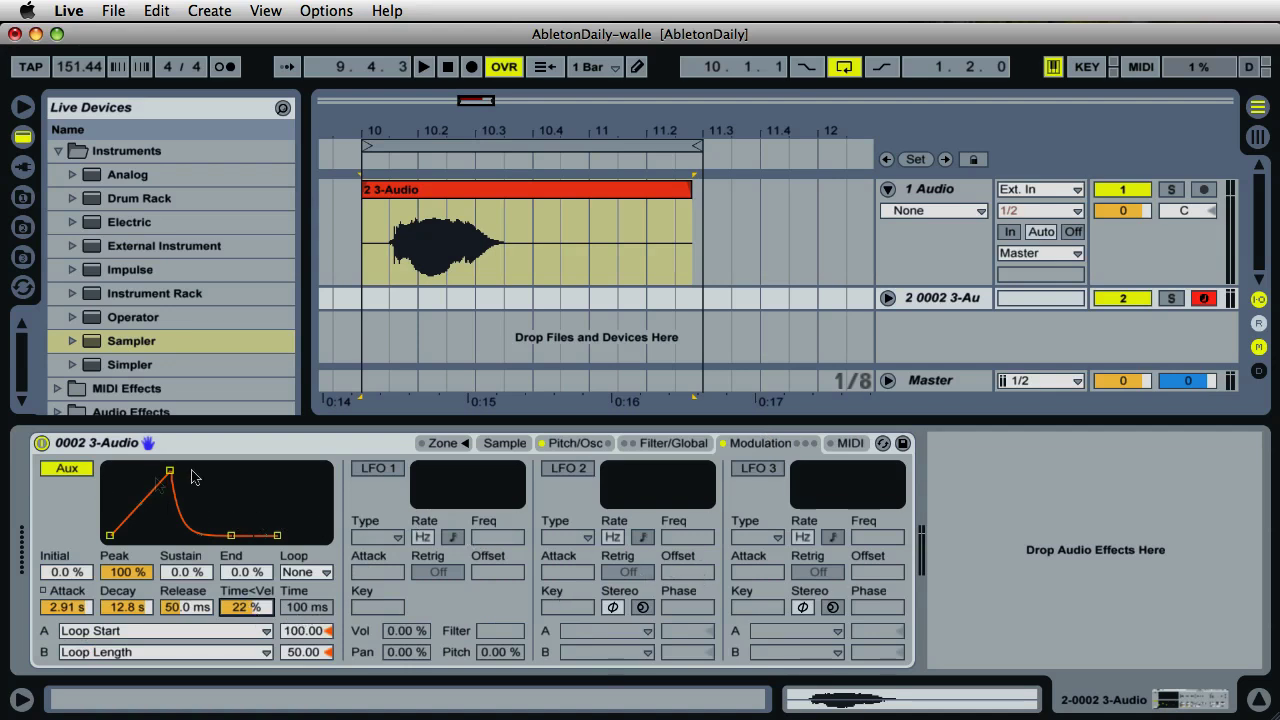
Group the Sampler into an Instrument Rack and show the rack's macro controls.
left_click(245, 448)
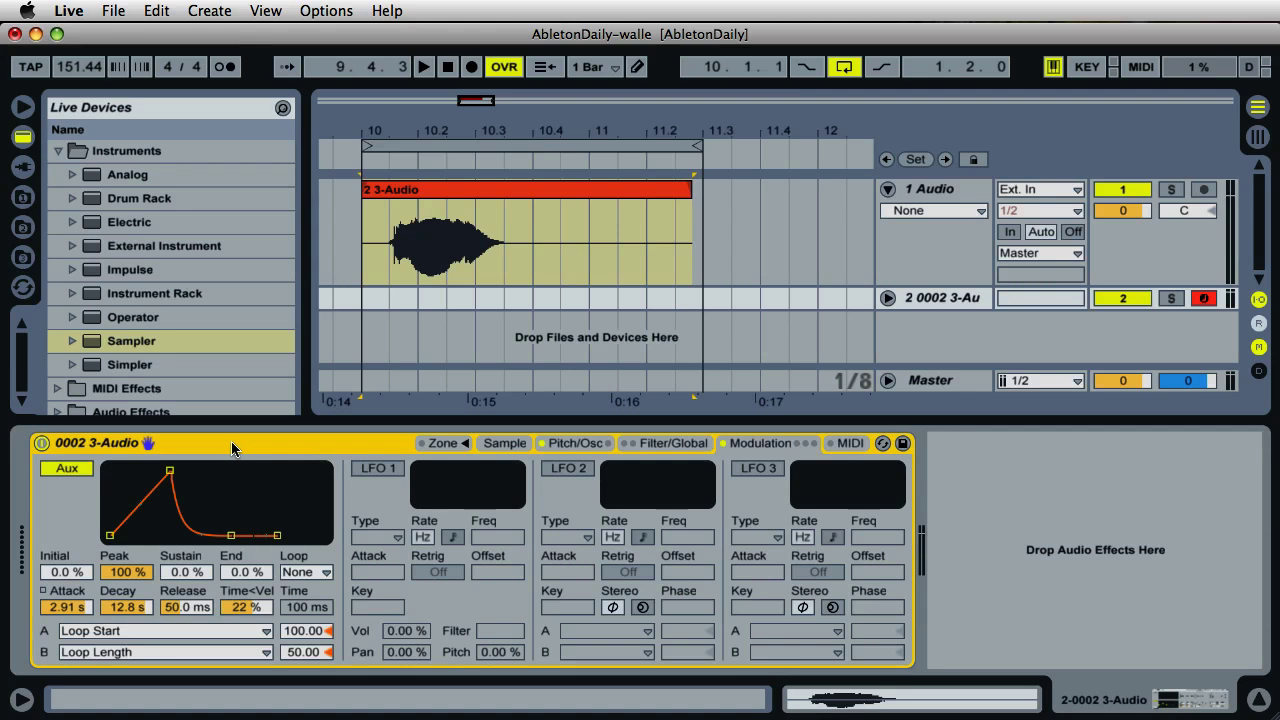
right_click(230, 446)
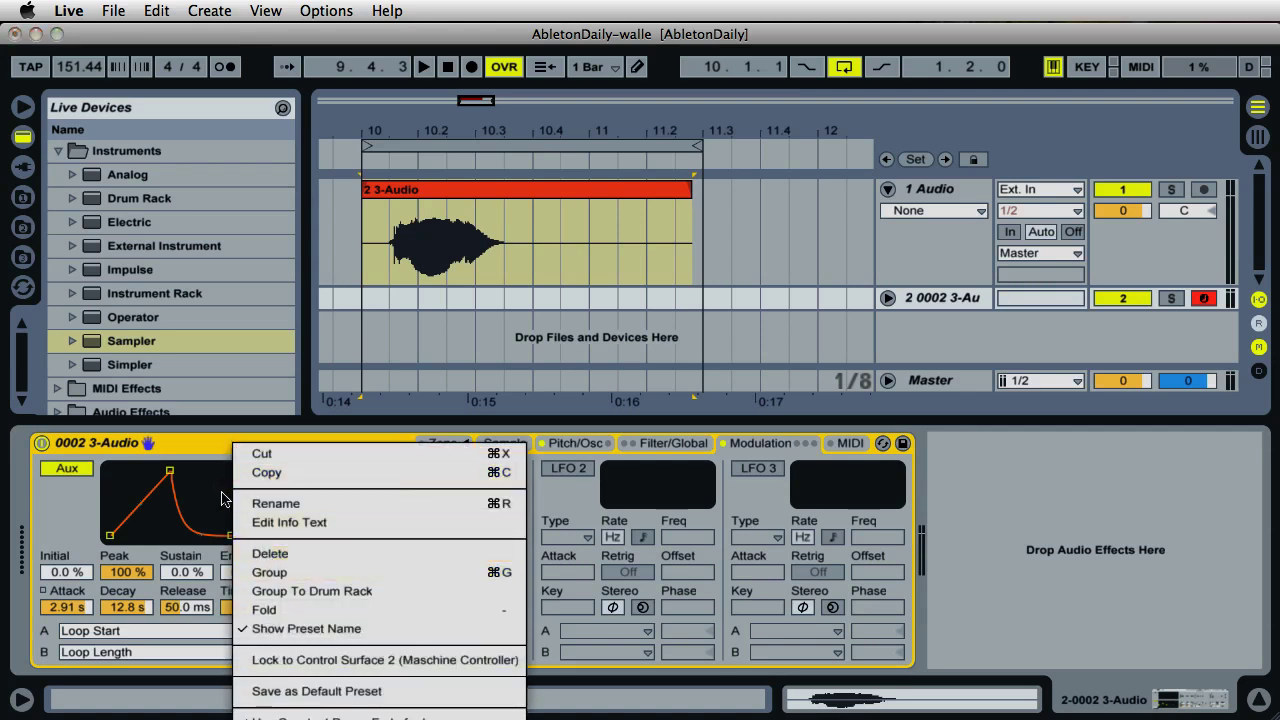
right_click(216, 450)
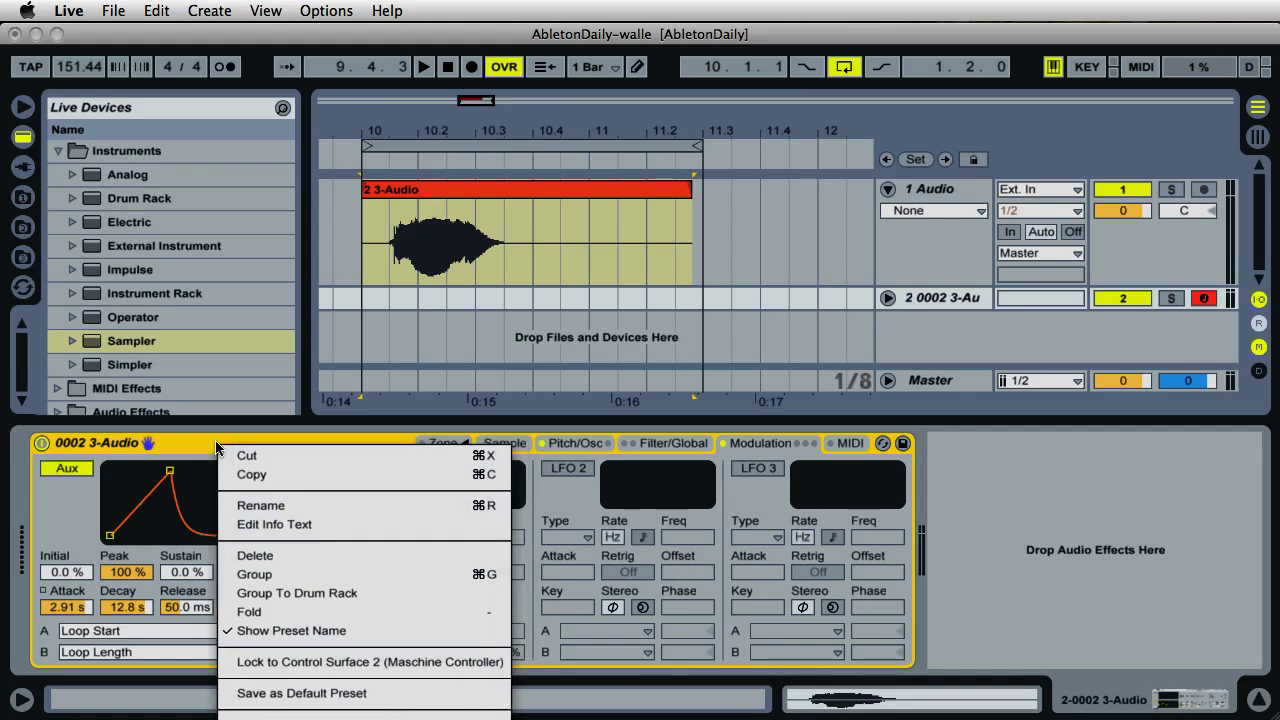
left_click(275, 575)
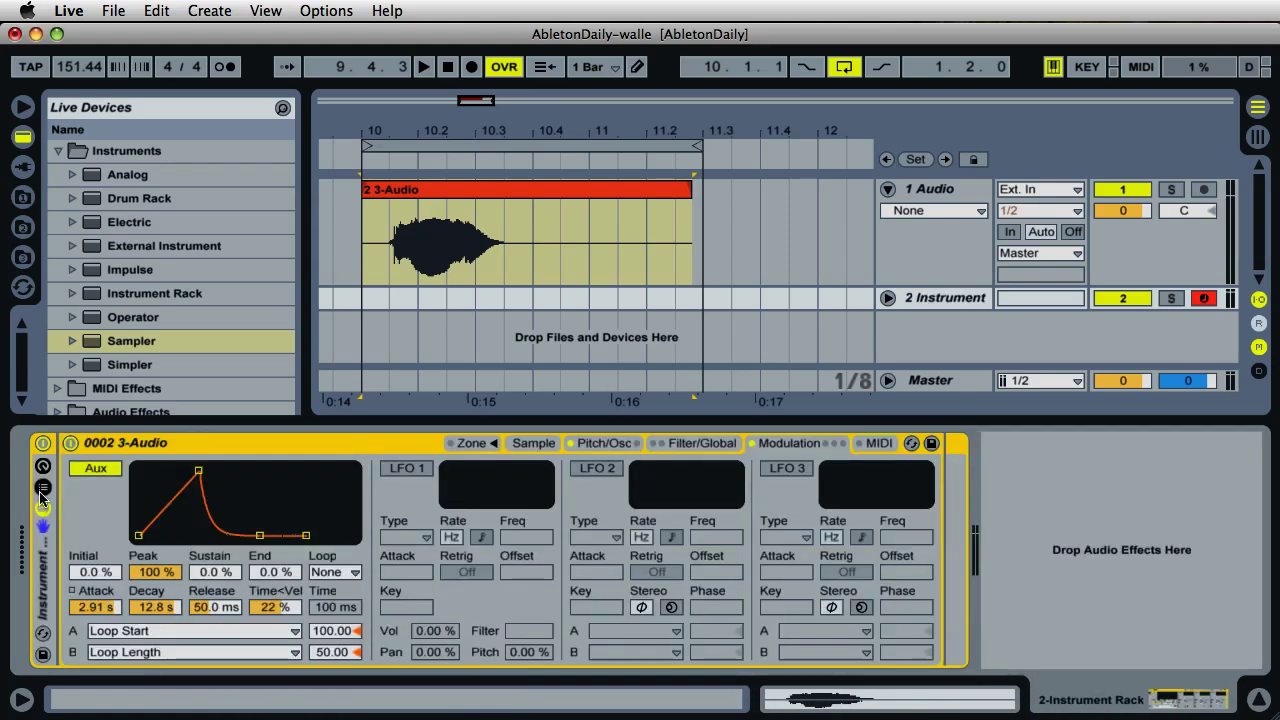
left_click(43, 488)
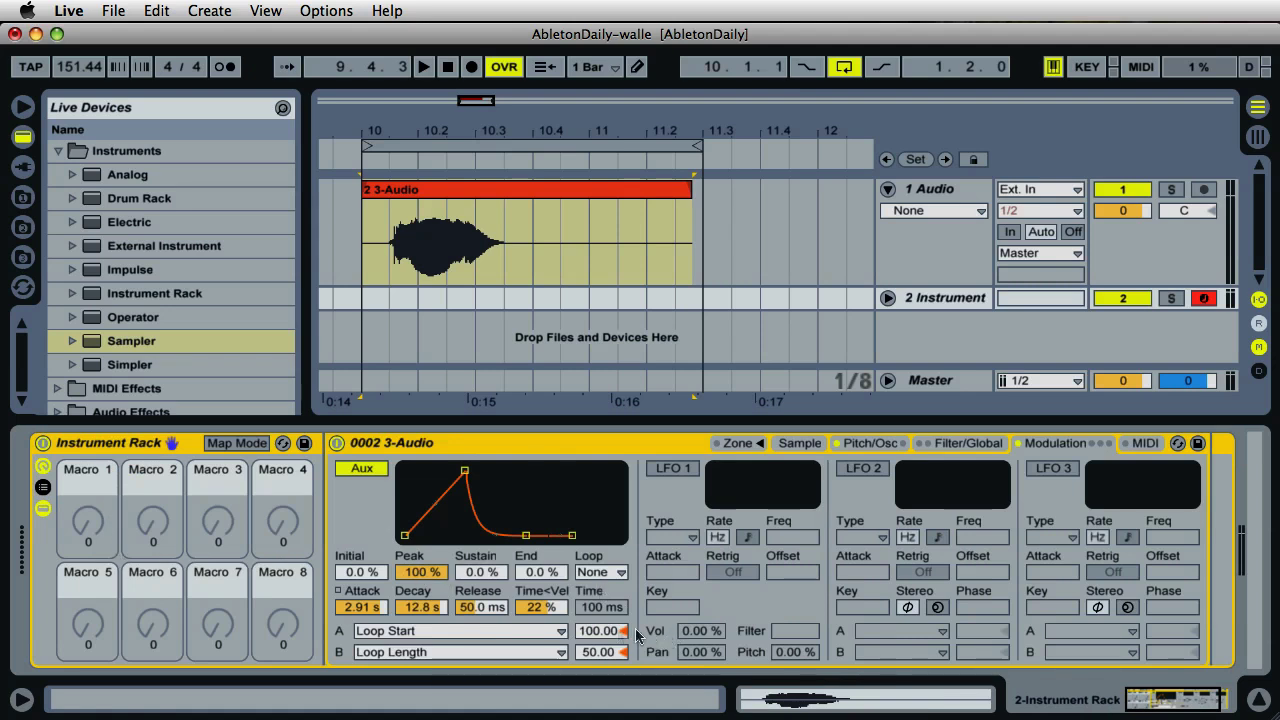
Map the auxiliary envelope's Time<Vel parameter to Macro 1 of the Instrument Rack.
left_click(547, 610)
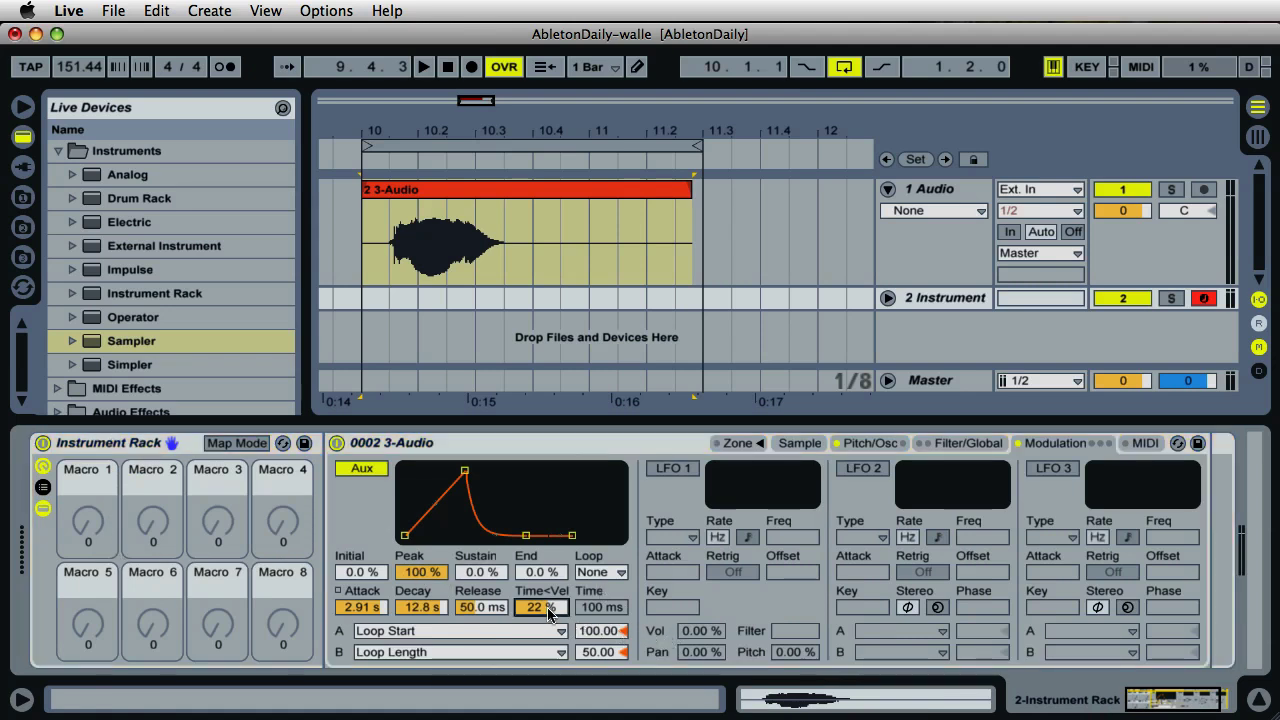
right_click(547, 613)
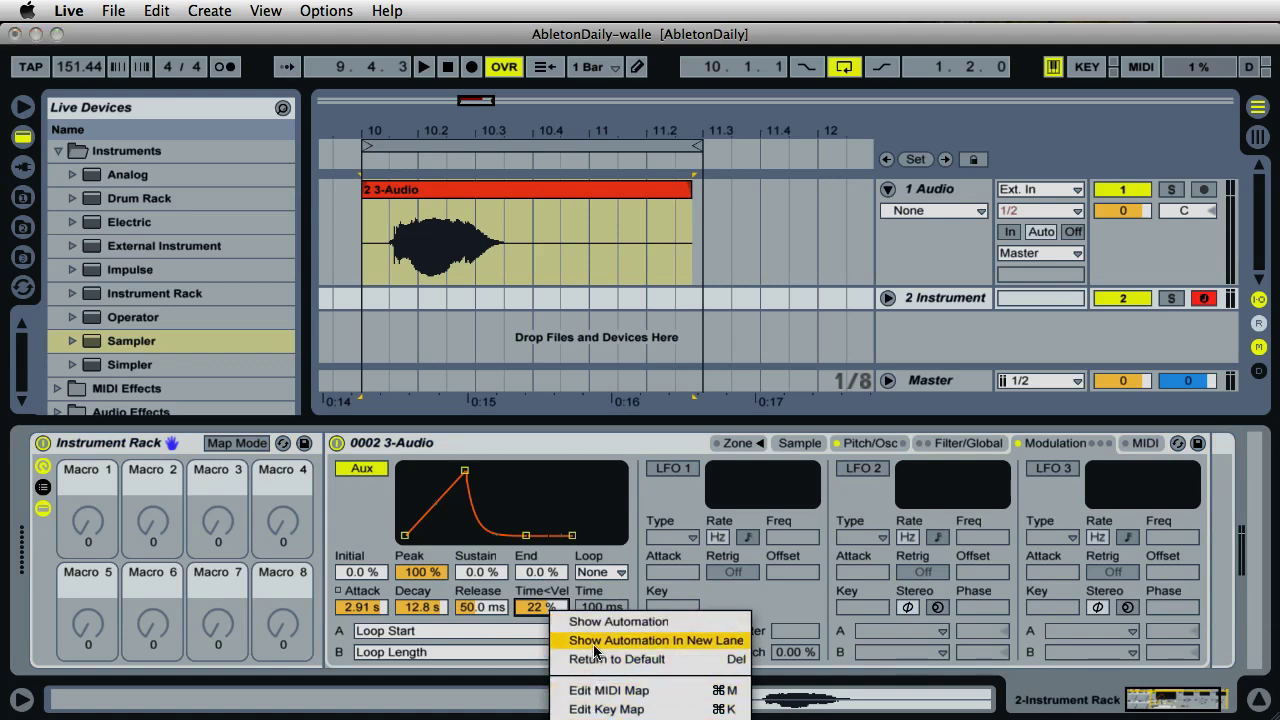
right_click(539, 607)
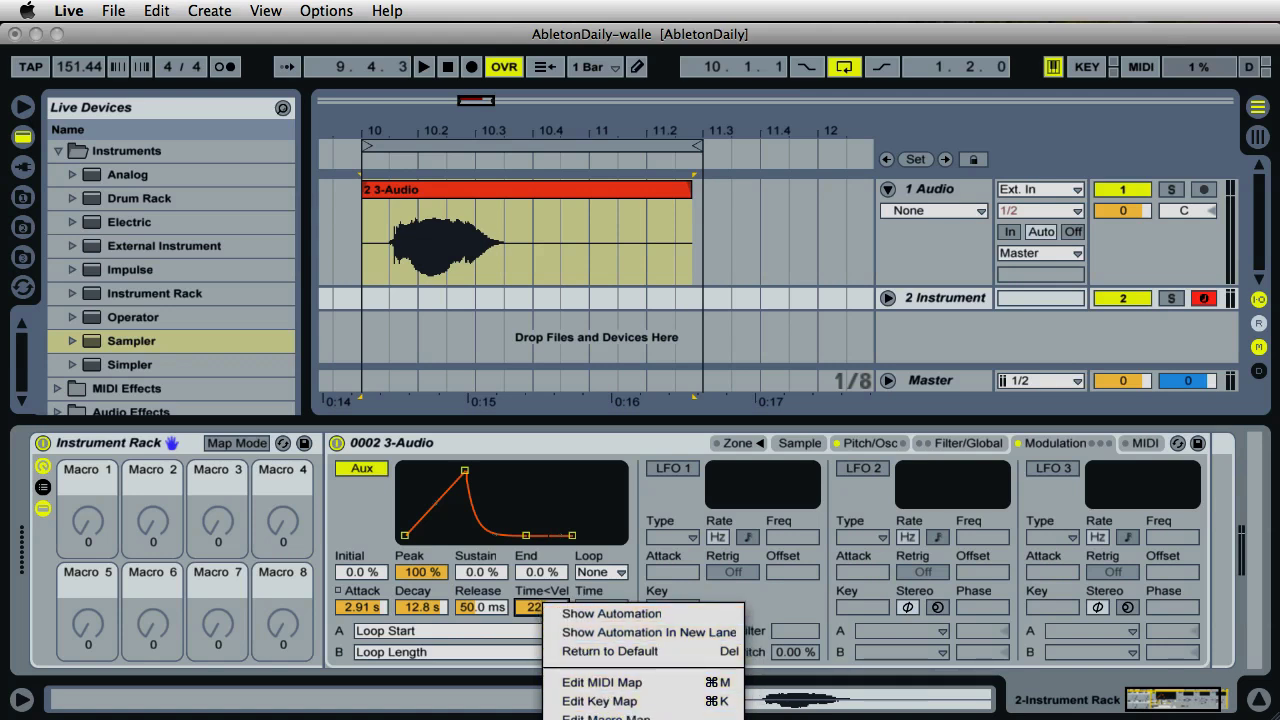
left_click(600, 718)
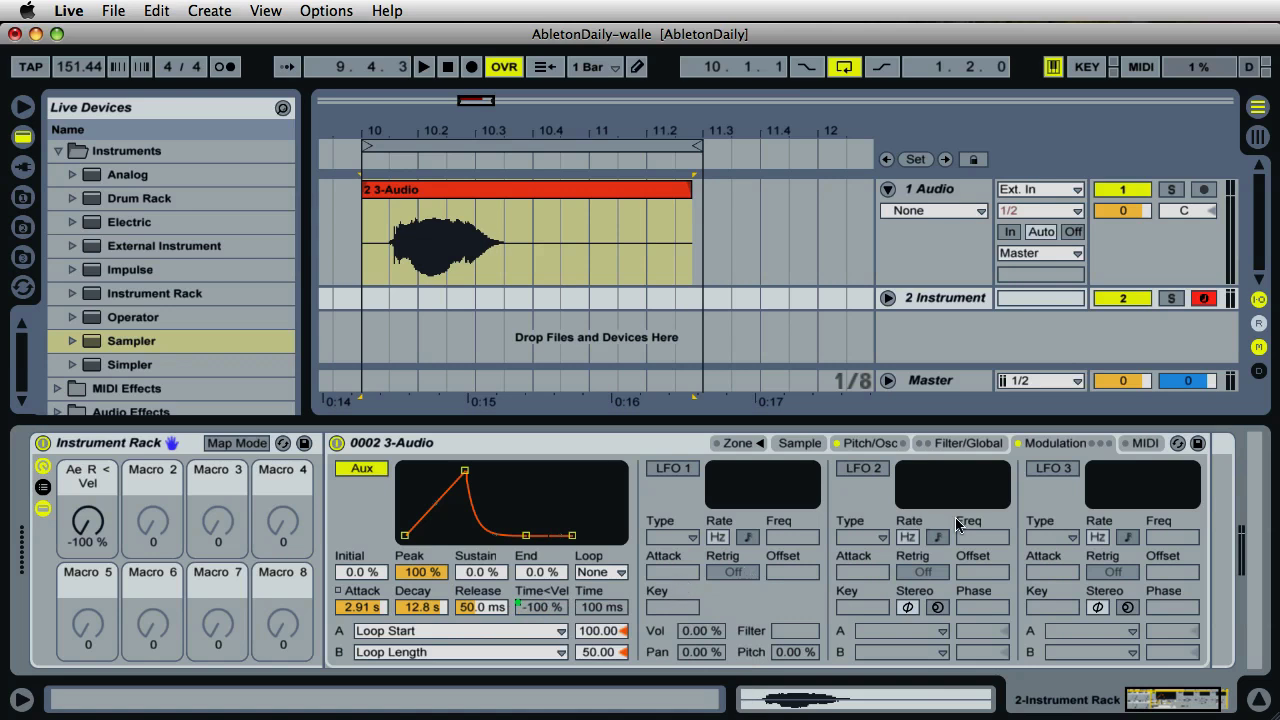
Map the pitch envelope's Time<Vel parameter to Macro 1 as well.
left_click(880, 446)
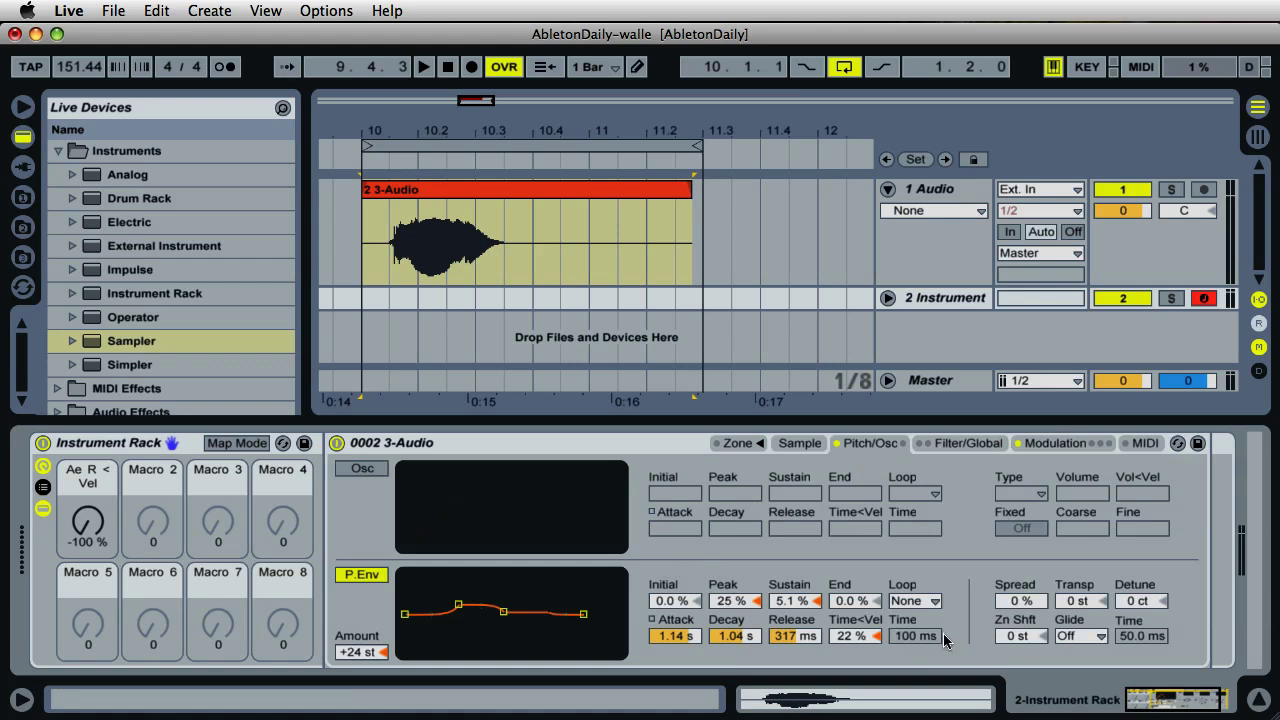
right_click(855, 638)
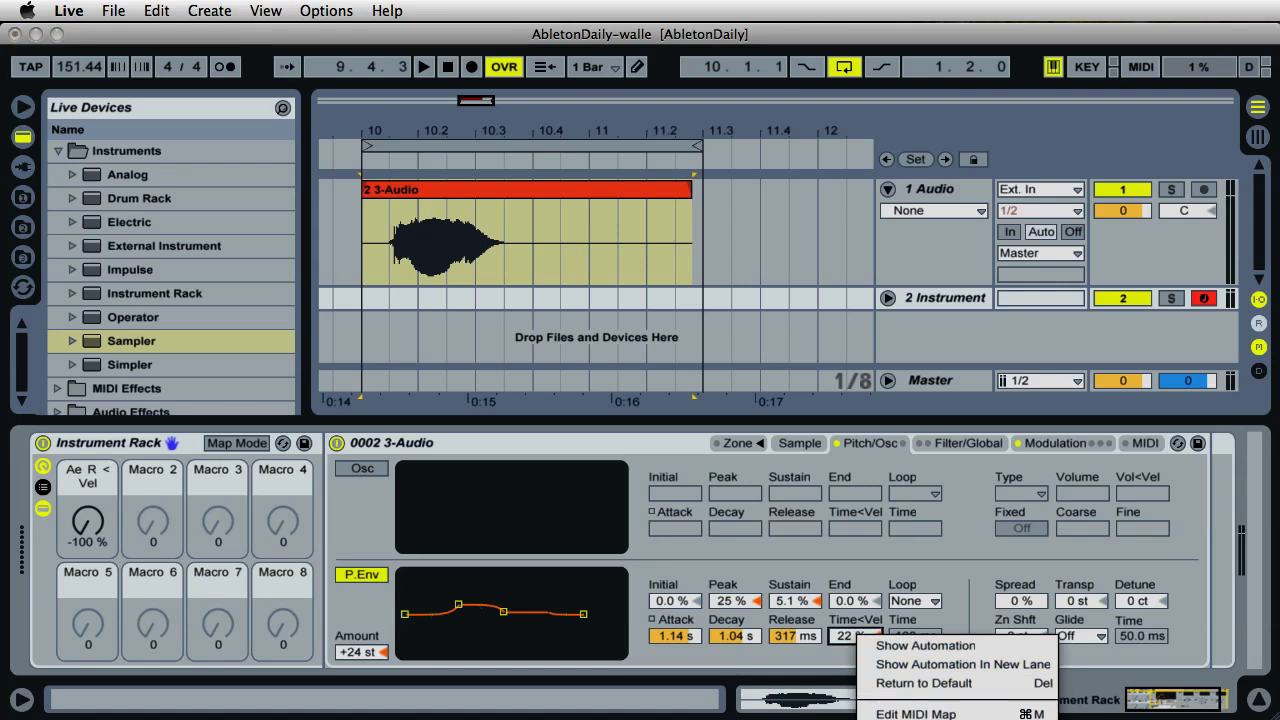
left_click(915, 714)
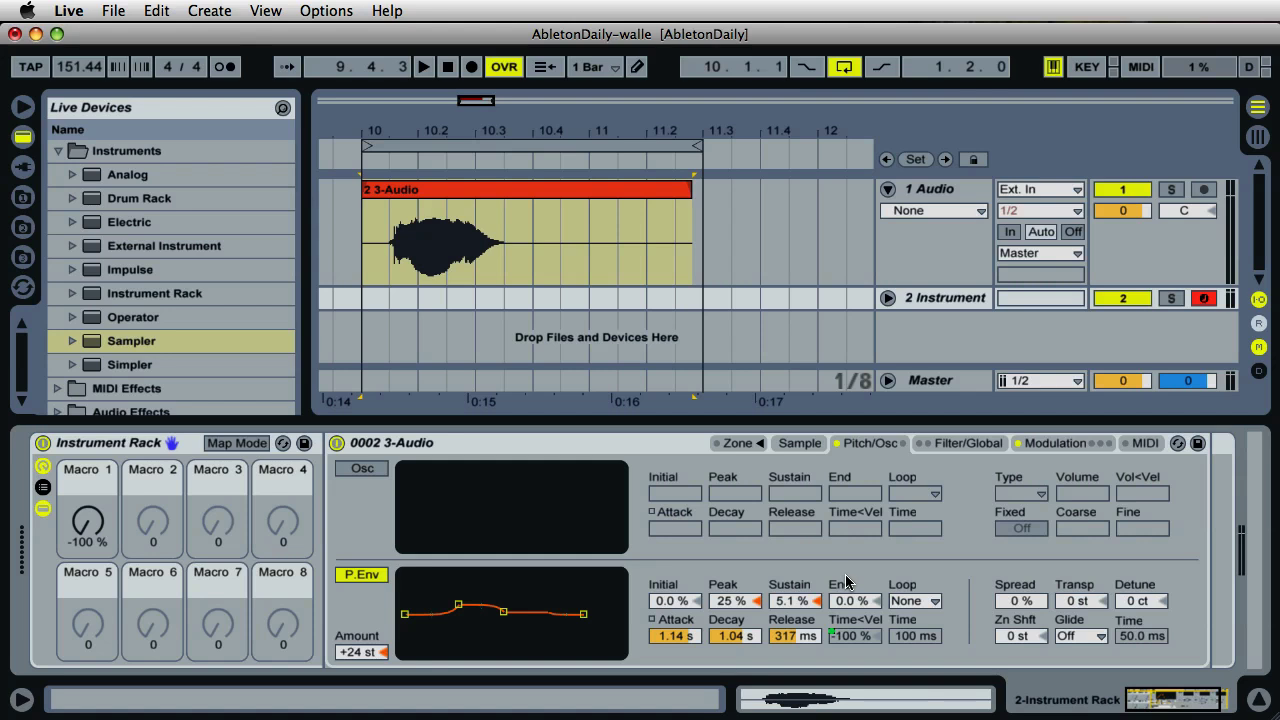
Set Macro 1 to 5%, with the pitch envelope's peak at 29% and its attack at 946 ms.
left_click(88, 521)
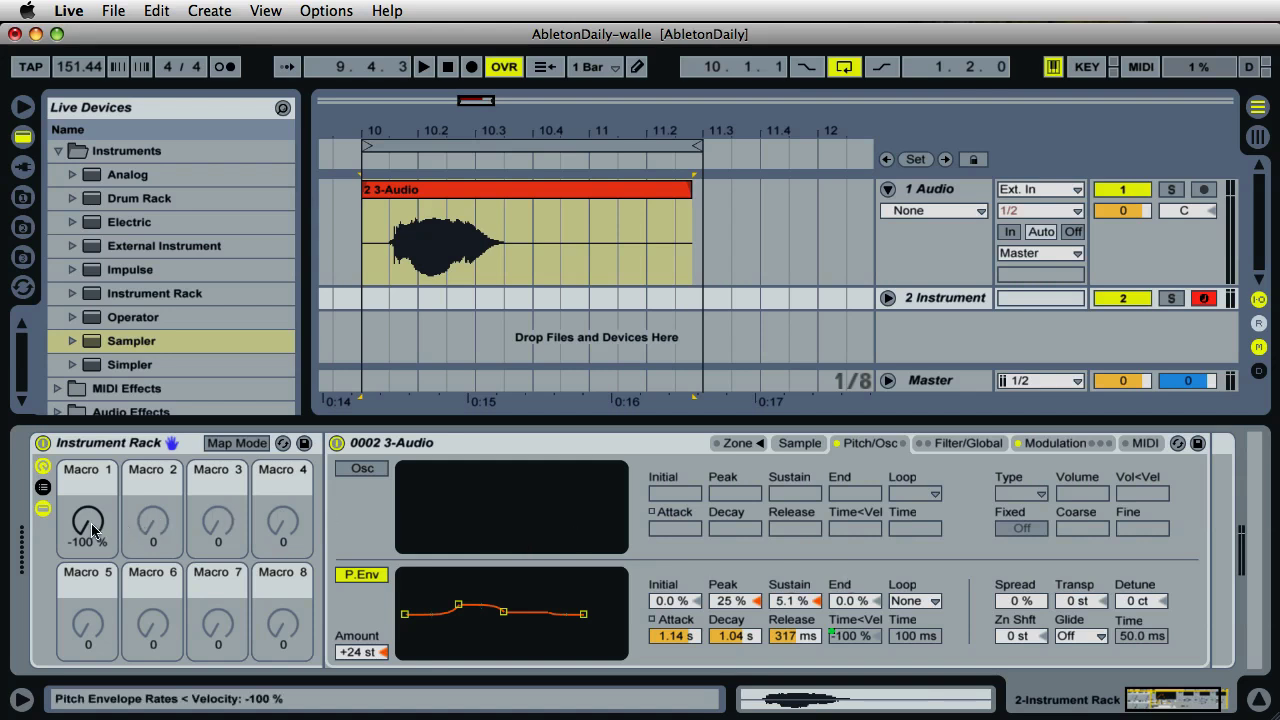
left_click_drag(88, 528, 90, 536)
mouse_move(458, 605)
left_mouse_down()
mouse_move(440, 606)
mouse_move(460, 606)
left_mouse_up()
left_click_drag(677, 636, 677, 638)
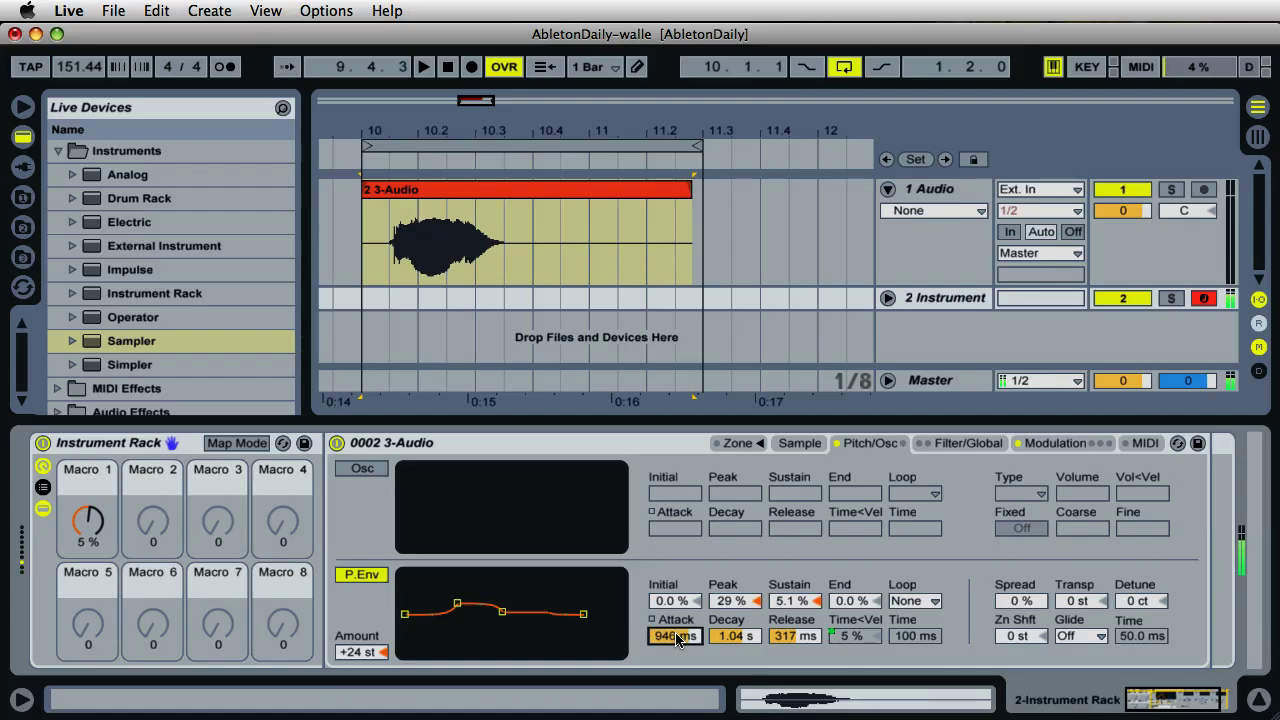
Raise Macro 1 to 57% to strengthen the velocity influence on both envelope times.
scroll(677, 637, "down", 3)
scroll(677, 637, "up", 4)
scroll(677, 637, "down", 4)
scroll(677, 637, "down", 3)
scroll(677, 637, "up", 3)
left_click_drag(86, 560, 86, 522)
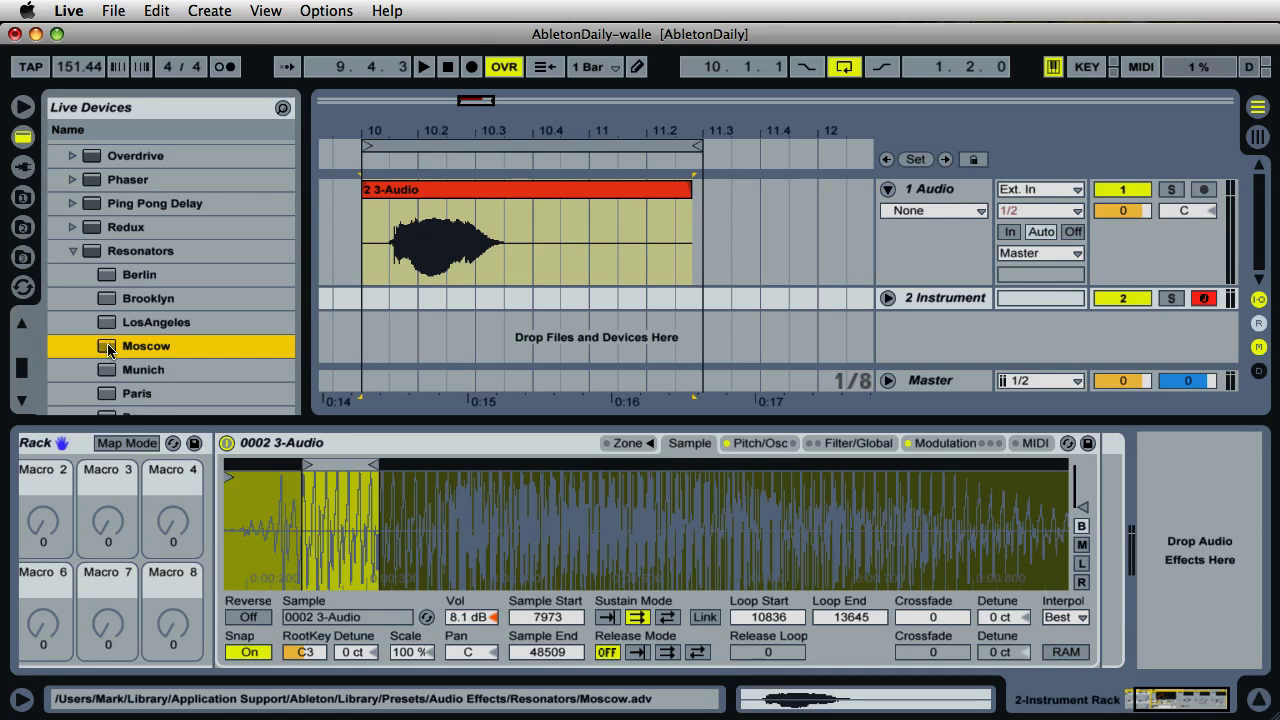
Add the Moscow preset of Resonators after the Sampler, followed by a Frequency Shifter.
left_click_drag(108, 348, 737, 541)
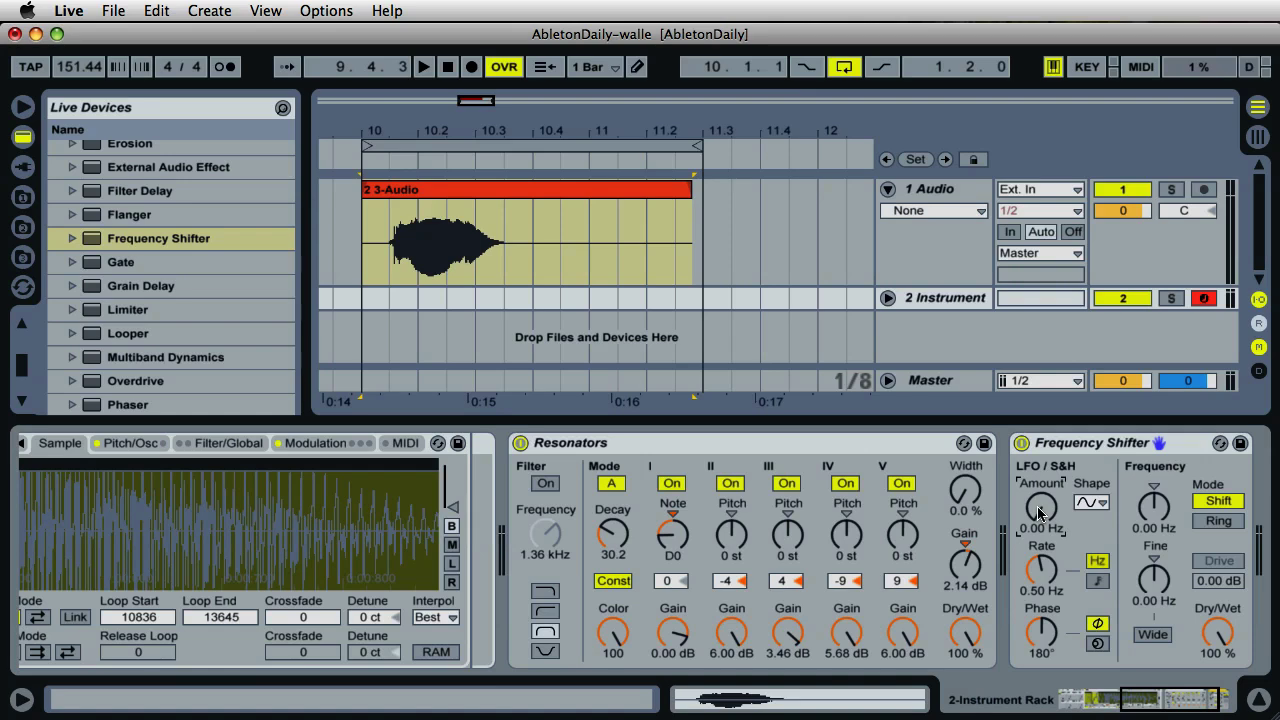
scroll(575, 568, "left", 5)
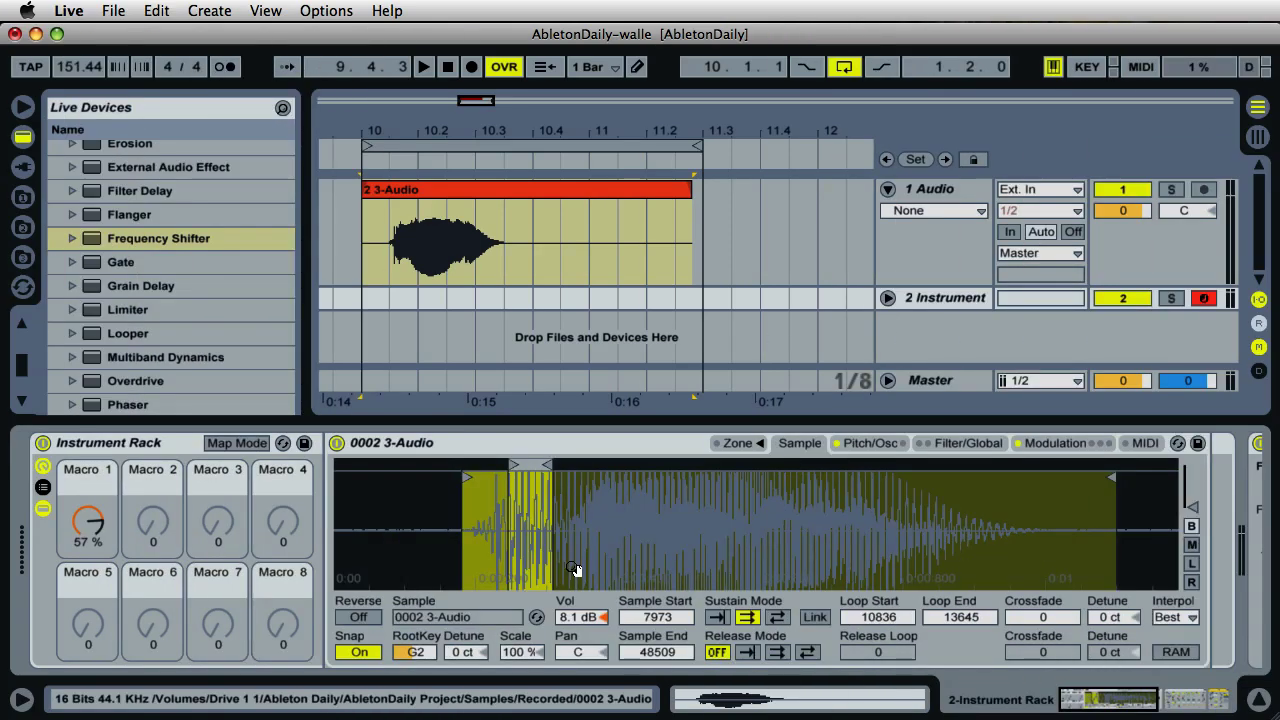